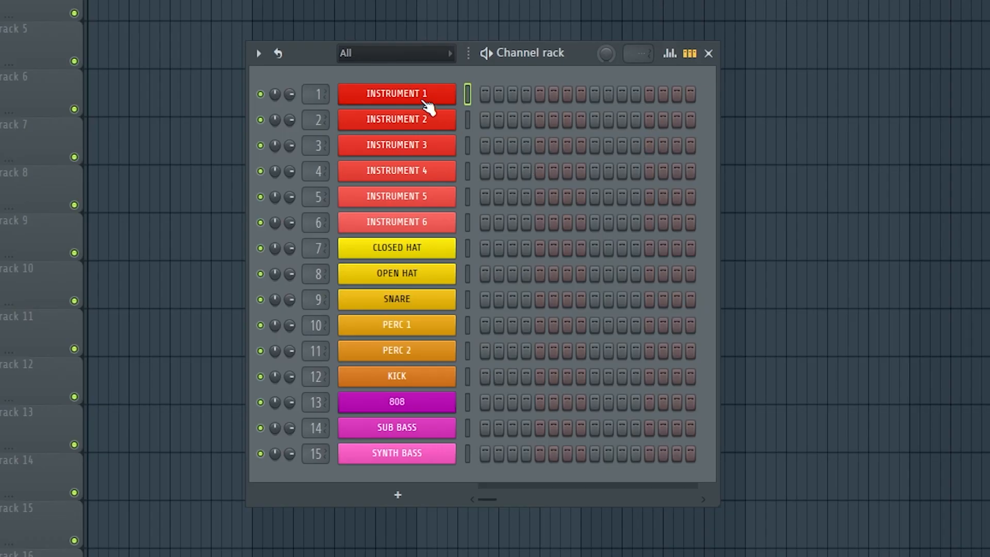
- Open the piano roll of INSTRUMENT 1 and set its scale highlighting to root D, Minor Natural (Aeolian)
{"action": "right_click", "coordinate": [417, 97]}
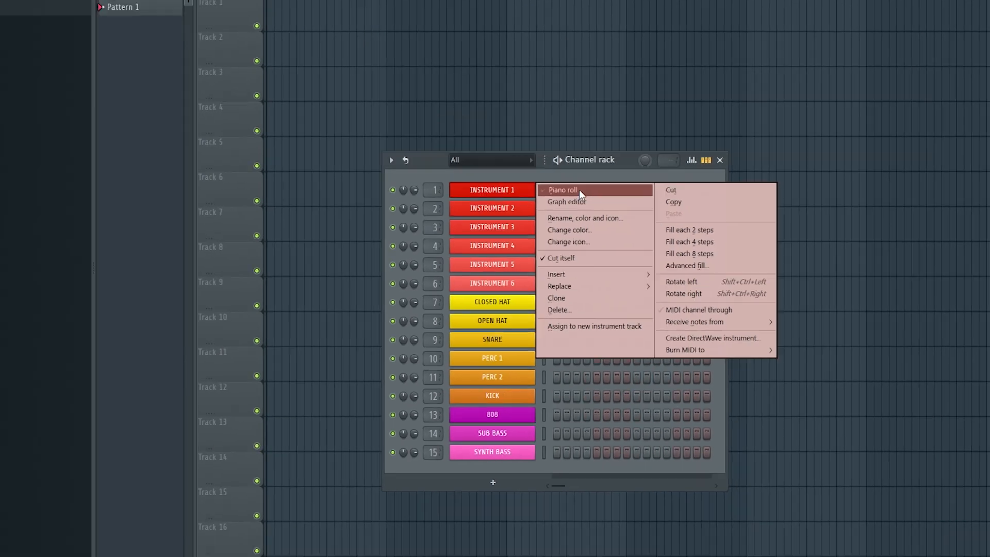
{"action": "left_click", "coordinate": [513, 93]}
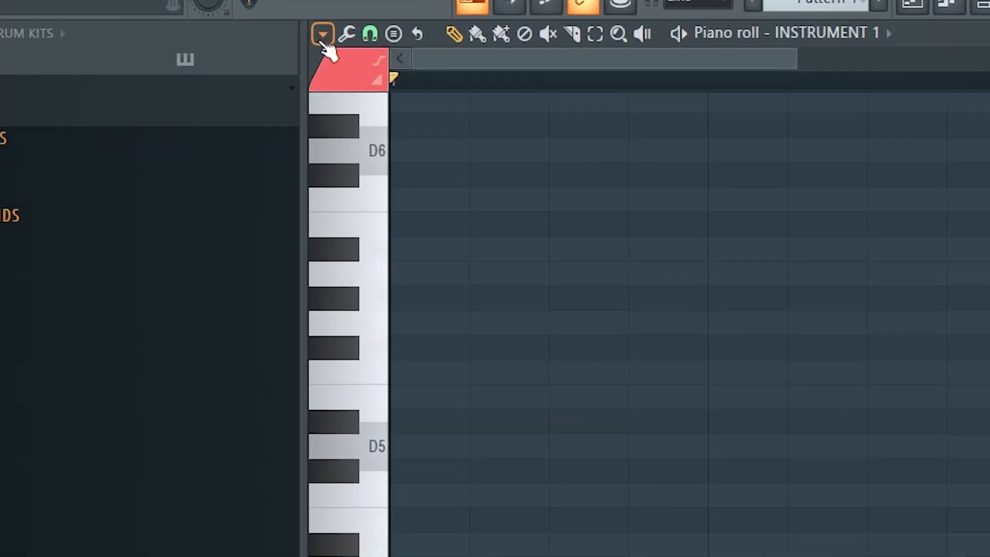
{"action": "left_click", "coordinate": [217, 48]}
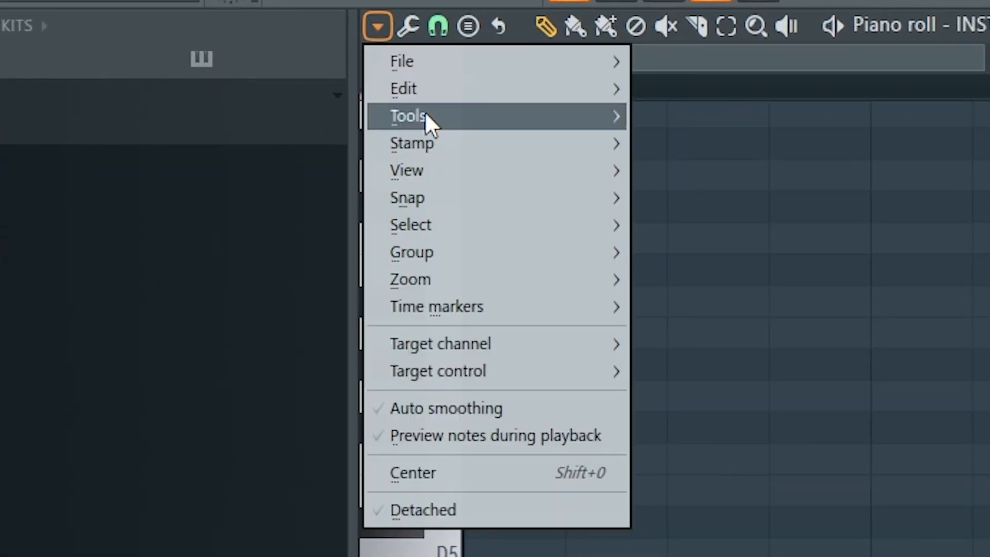
{"action": "mouse_move", "coordinate": [489, 170]}
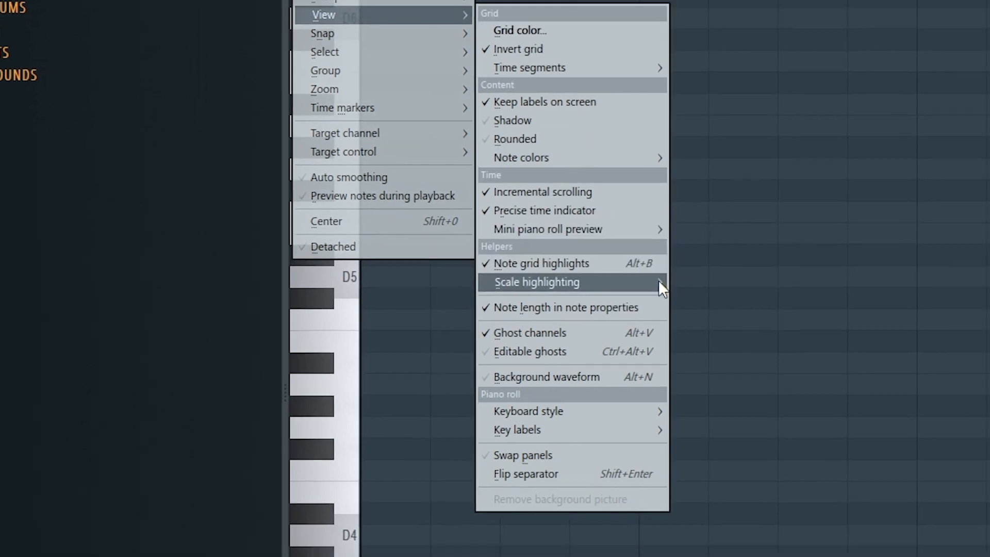
{"action": "mouse_move", "coordinate": [660, 284]}
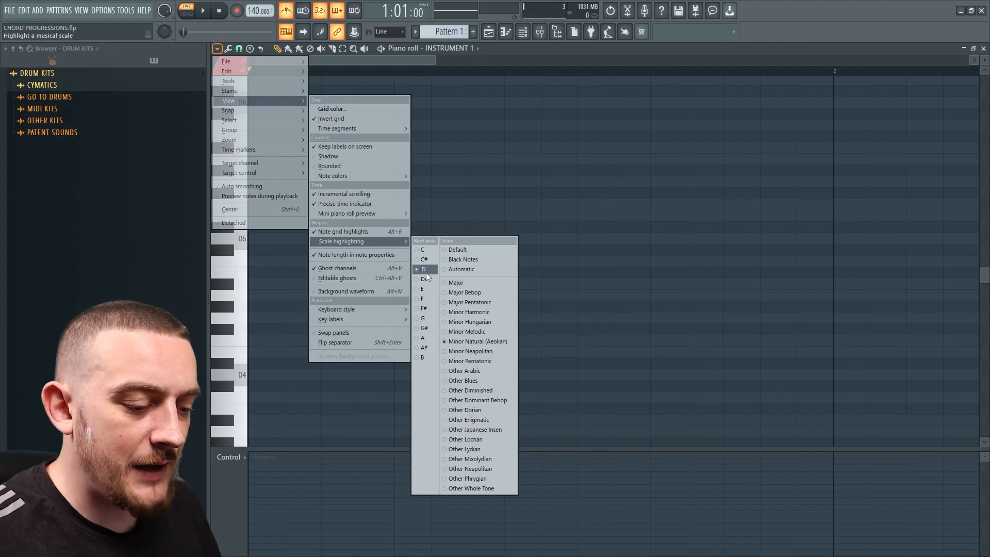
{"action": "left_click", "coordinate": [481, 341]}
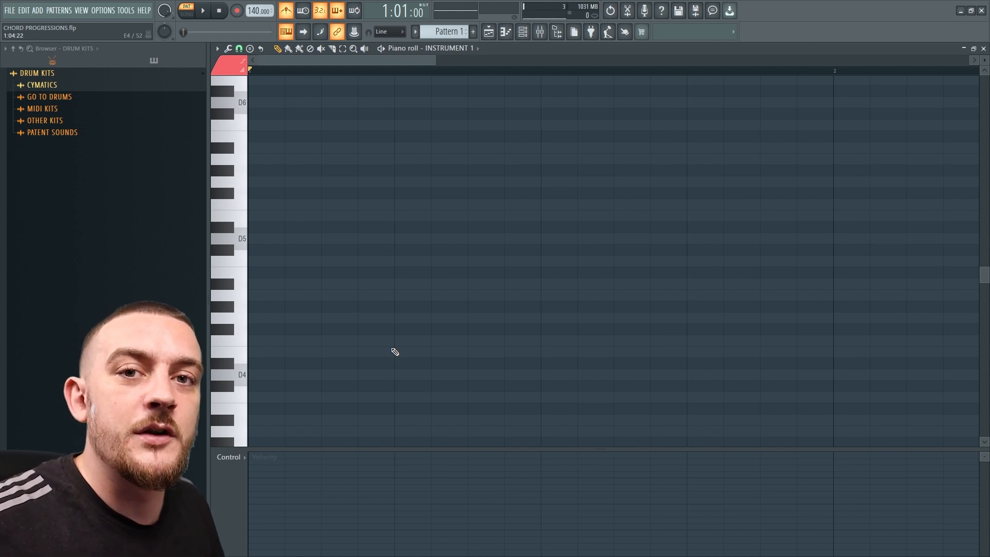
- Build a half-bar chord from the notes D5, F5, A5 and C6 at the start of bar 1, playing it back while building
{"action": "scroll", "coordinate": [361, 330], "scroll_direction": "up", "scroll_amount": 3}
{"action": "key", "text": "ctrl+a"}
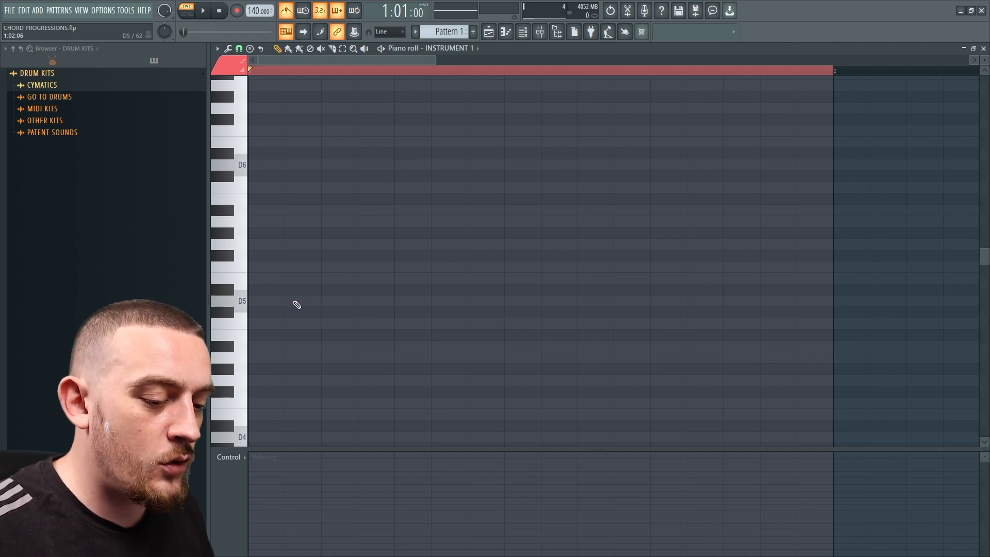
{"action": "left_click", "coordinate": [272, 302]}
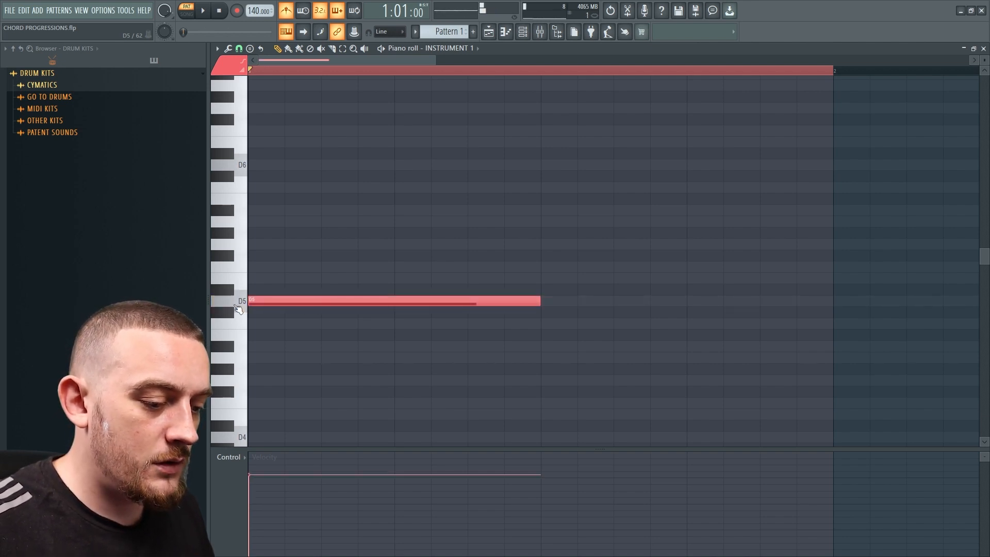
{"action": "left_click", "coordinate": [271, 269]}
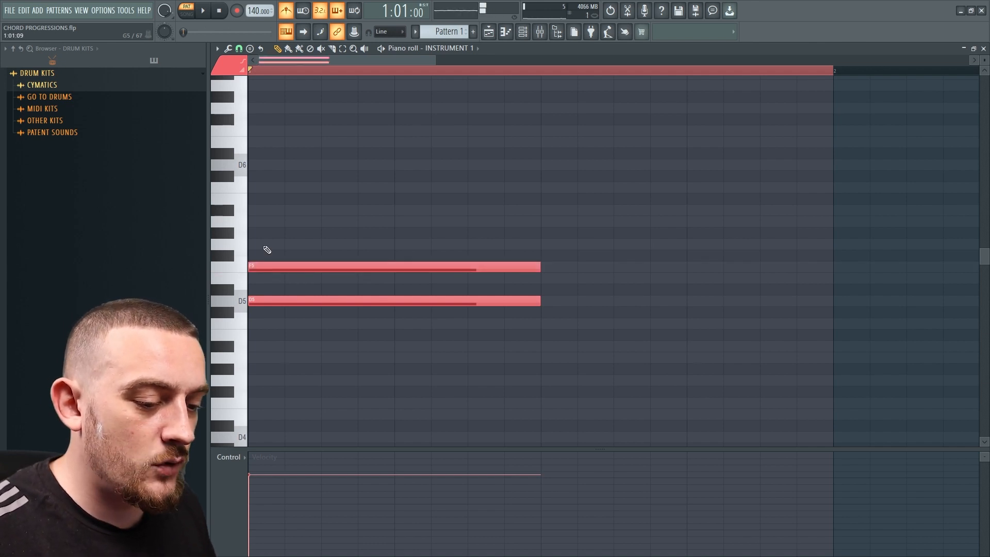
{"action": "left_click_drag", "start_coordinate": [283, 222], "coordinate": [232, 223]}
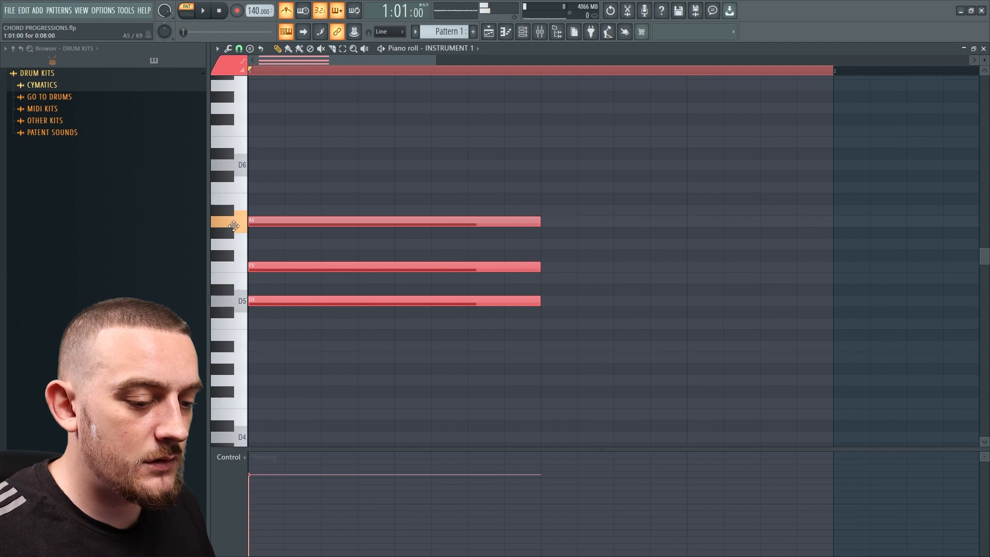
{"action": "key", "text": "space"}
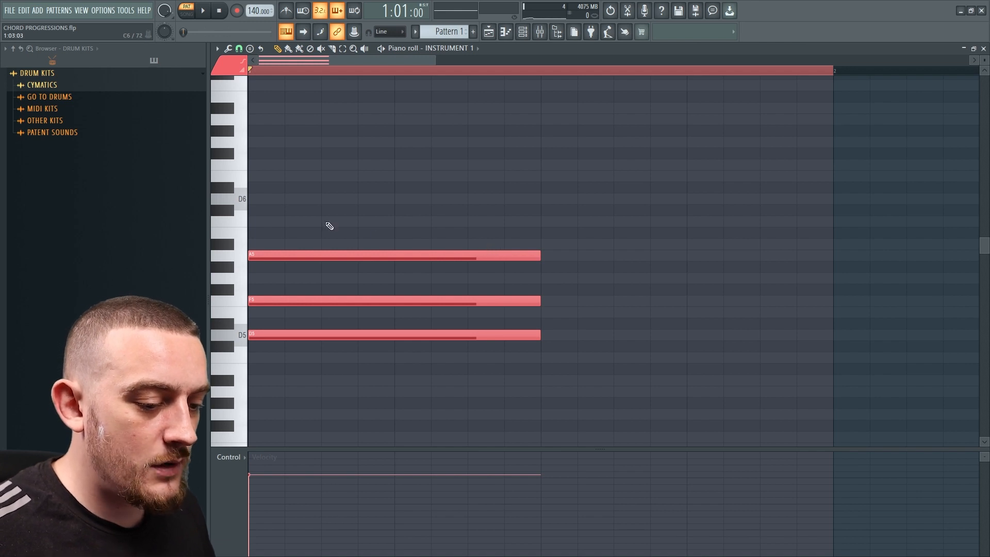
{"action": "left_click", "coordinate": [256, 222]}
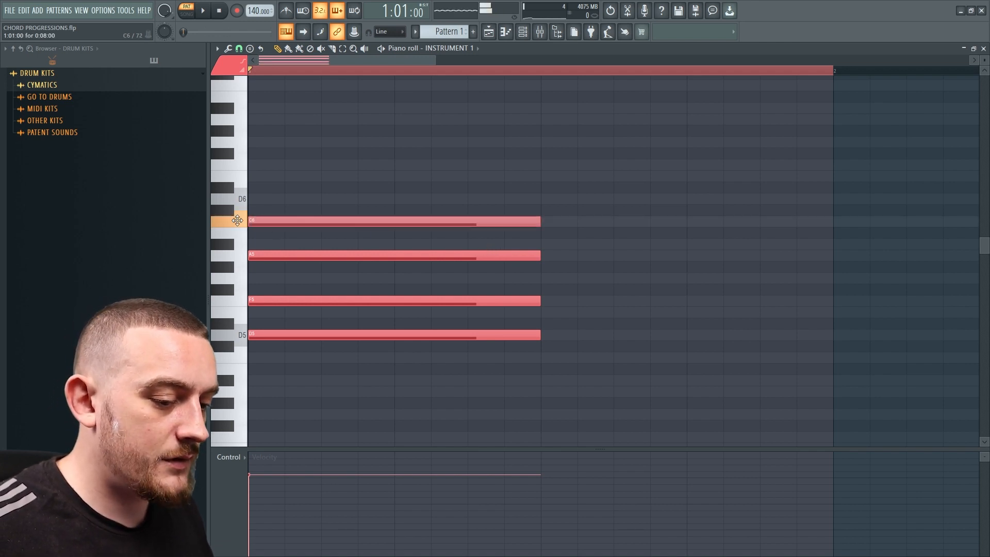
{"action": "key", "text": "space"}
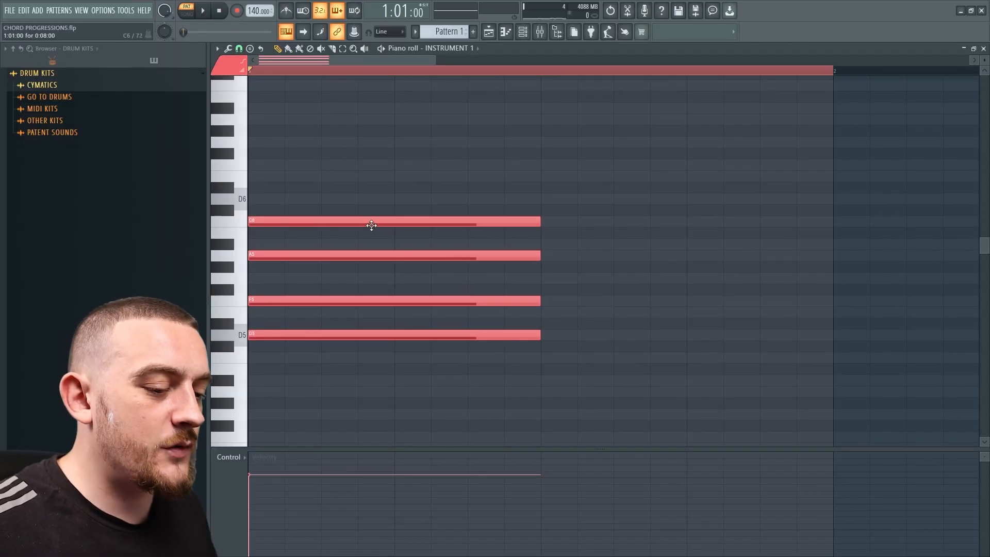
- Try E6 on top of the chord, listen to it, and delete that note again
{"action": "left_click", "coordinate": [268, 177]}
{"action": "key", "text": "space"}
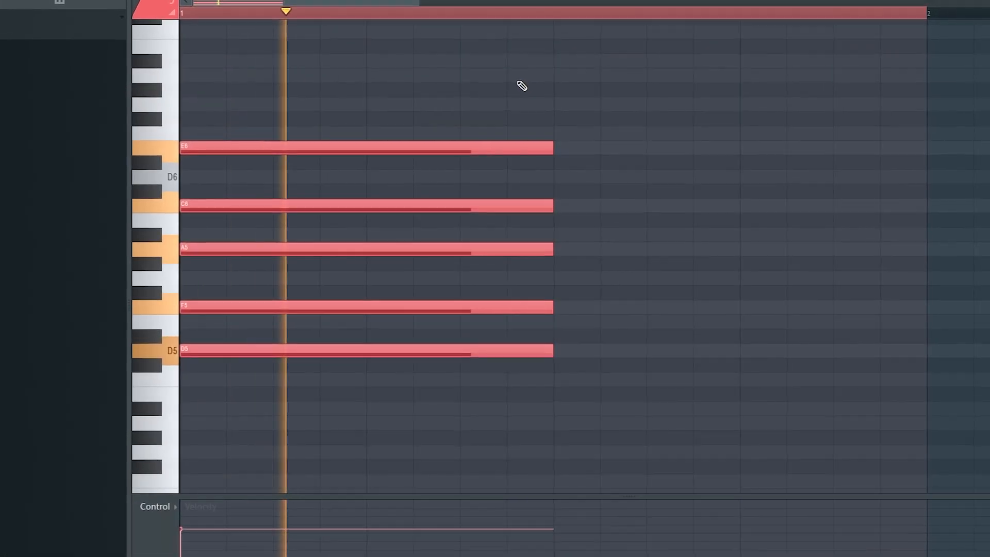
{"action": "key", "text": "space"}
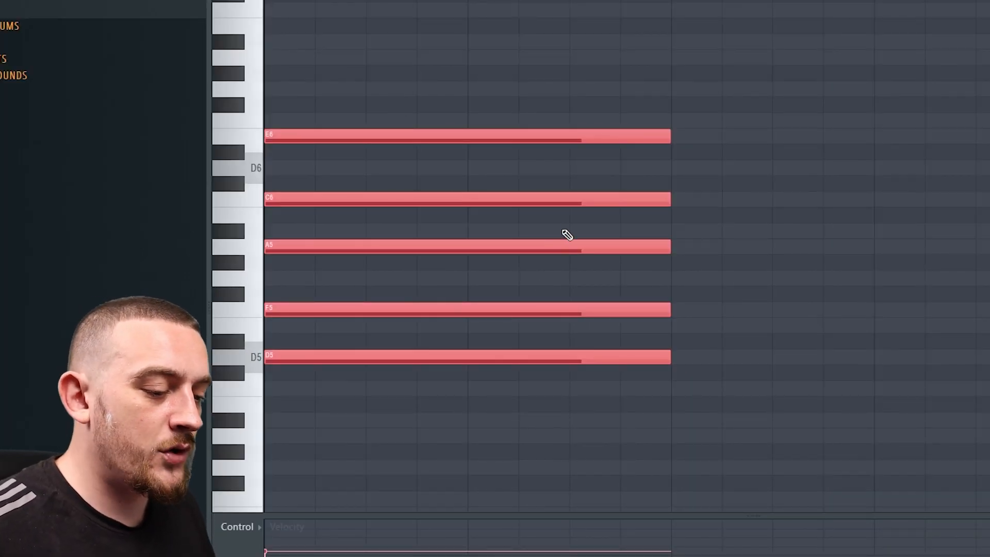
{"action": "right_click", "coordinate": [599, 130]}
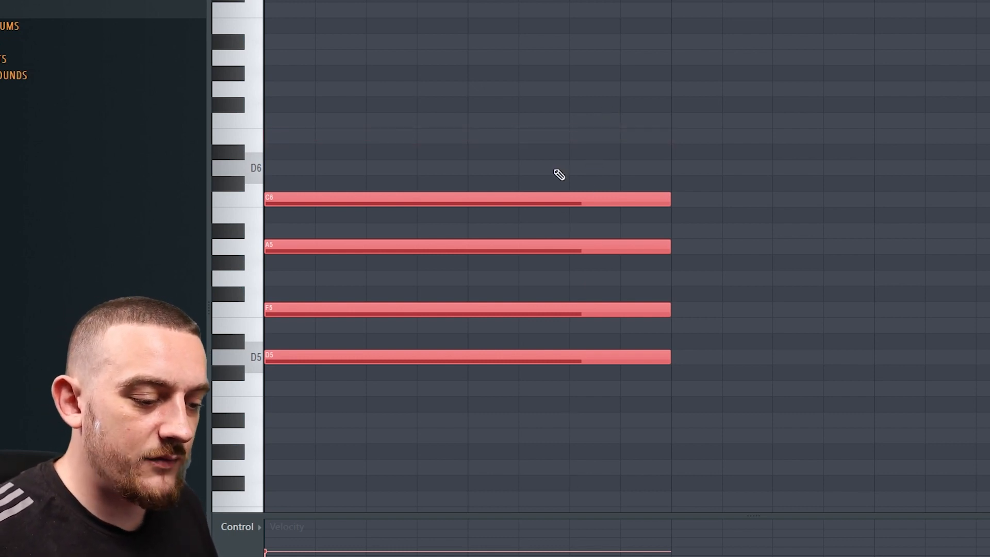
- Select the chord's F5 note, move it down an octave to F4, and play the inversion
{"action": "scroll", "coordinate": [401, 325], "scroll_direction": "down", "scroll_amount": 1}
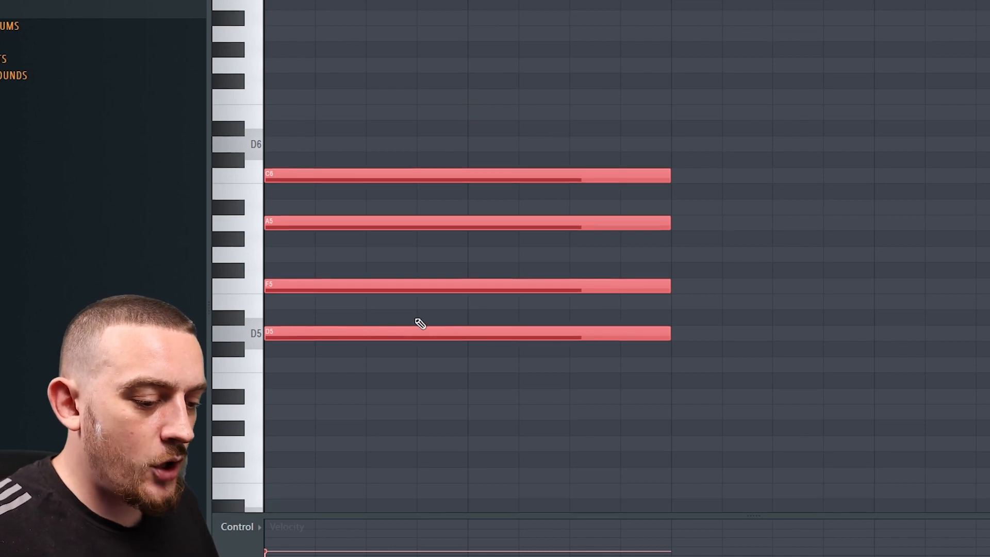
{"action": "left_click_drag", "start_coordinate": [432, 324], "coordinate": [470, 264]}
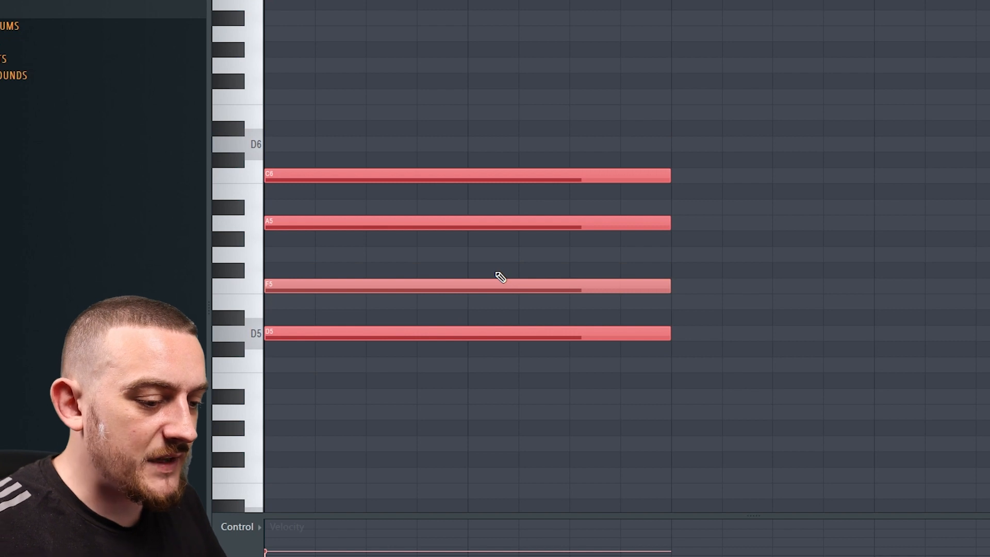
{"action": "key", "text": "ctrl+Up"}
{"action": "key", "text": "ctrl+Down"}
{"action": "key", "text": "ctrl+Down"}
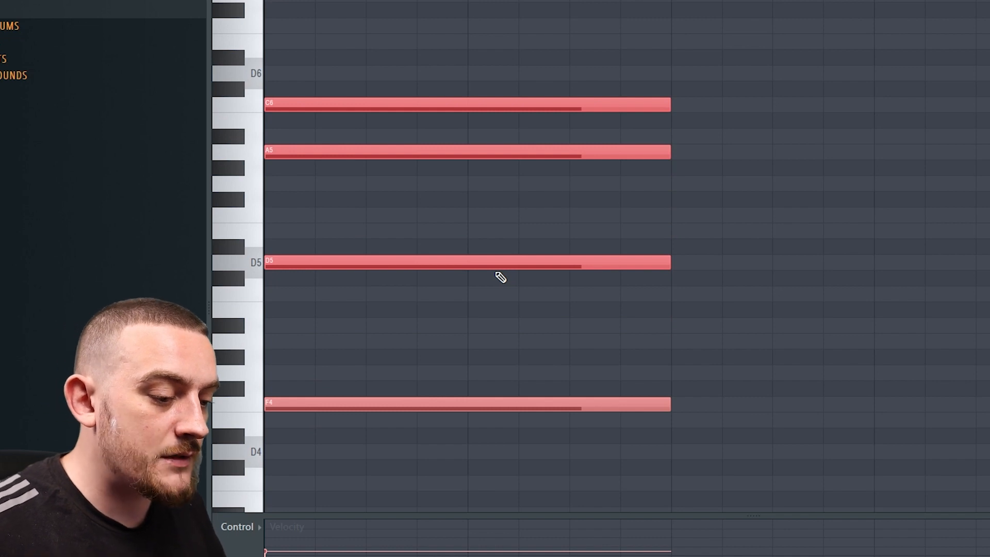
{"action": "key", "text": "space"}
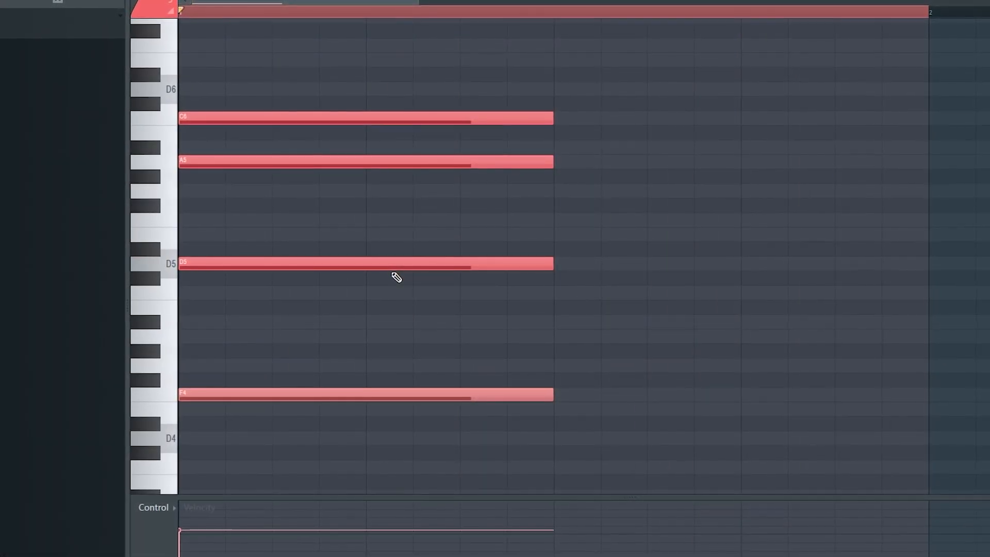
- Try the chord's F note up at F6, play the inversion, and return the note to F5
{"action": "key", "text": "ctrl+Up"}
{"action": "key", "text": "ctrl+Up"}
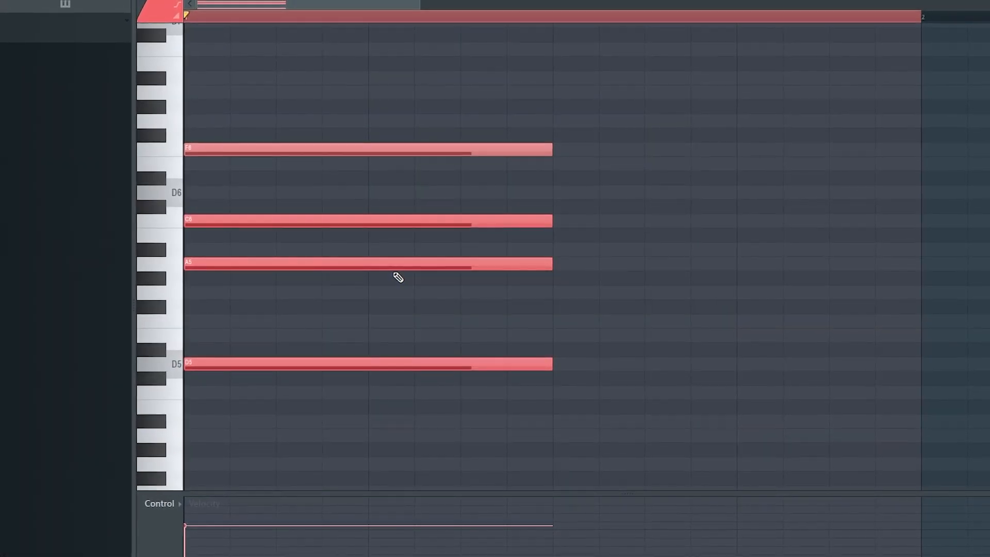
{"action": "key", "text": "space"}
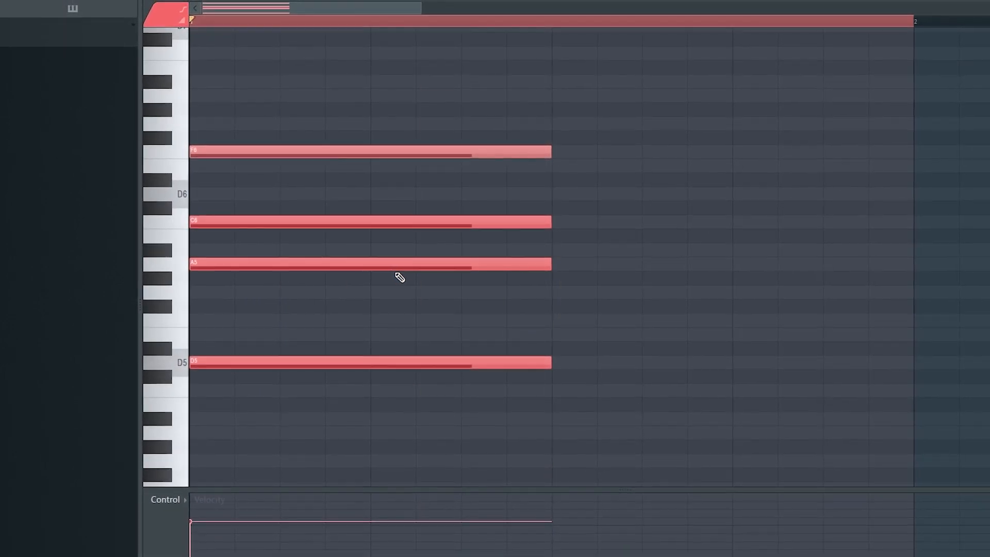
{"action": "key", "text": "ctrl+Down"}
{"action": "key", "text": "space"}
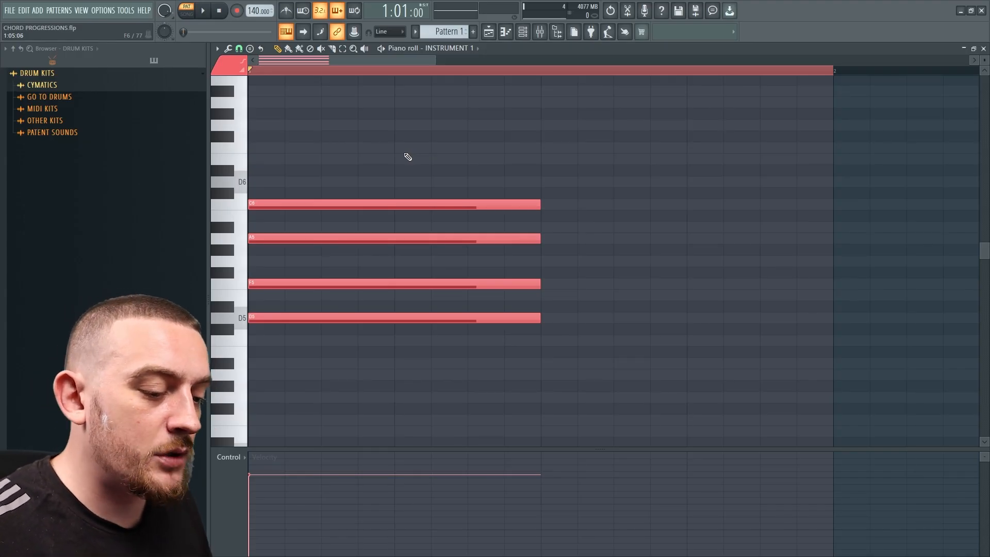
- Delete all four notes of the chord so the piano roll is empty
{"action": "right_click", "coordinate": [406, 205]}
{"action": "right_click", "coordinate": [405, 237]}
{"action": "right_click", "coordinate": [405, 283]}
{"action": "right_click", "coordinate": [405, 318]}
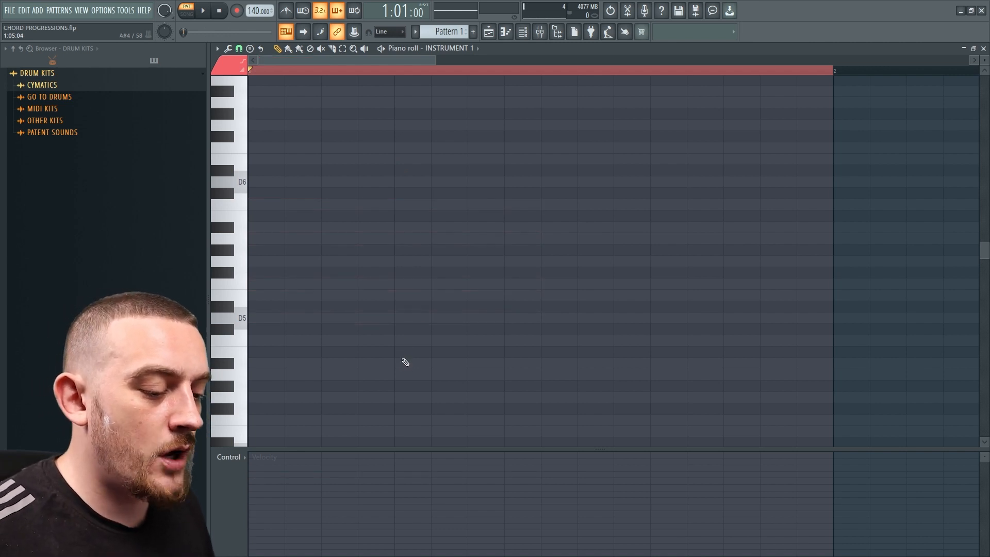
- Place four one-bar root notes, D5, F5, A5 and A#5, across bars 1 to 4 and play them back
{"action": "left_click_drag", "start_coordinate": [373, 333], "coordinate": [309, 333]}
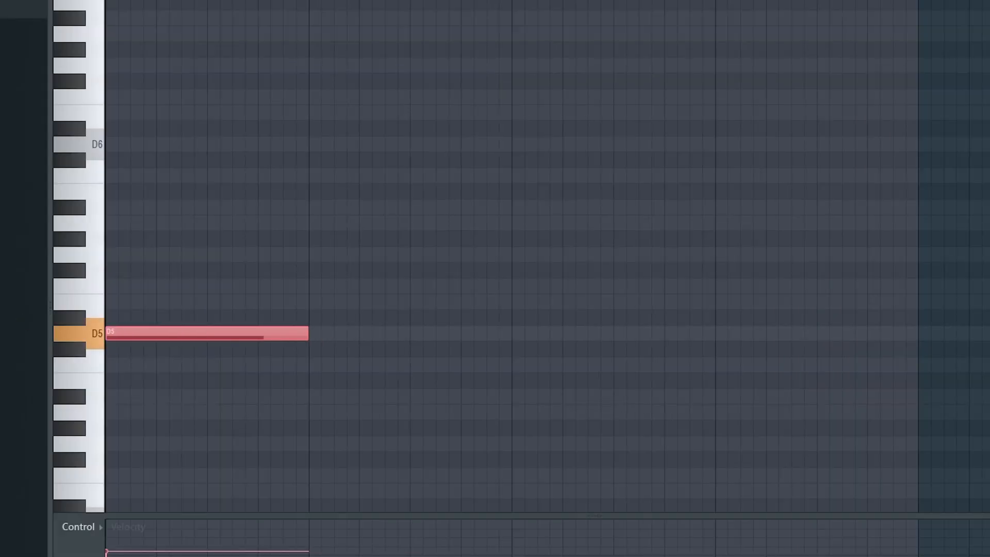
{"action": "left_click", "coordinate": [311, 287]}
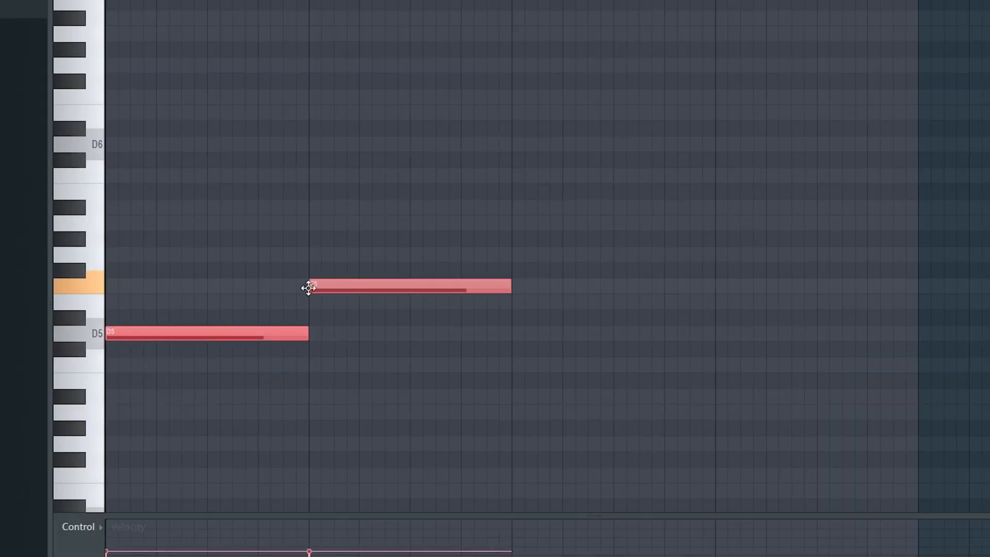
{"action": "left_click", "coordinate": [516, 223]}
{"action": "left_click", "coordinate": [718, 208]}
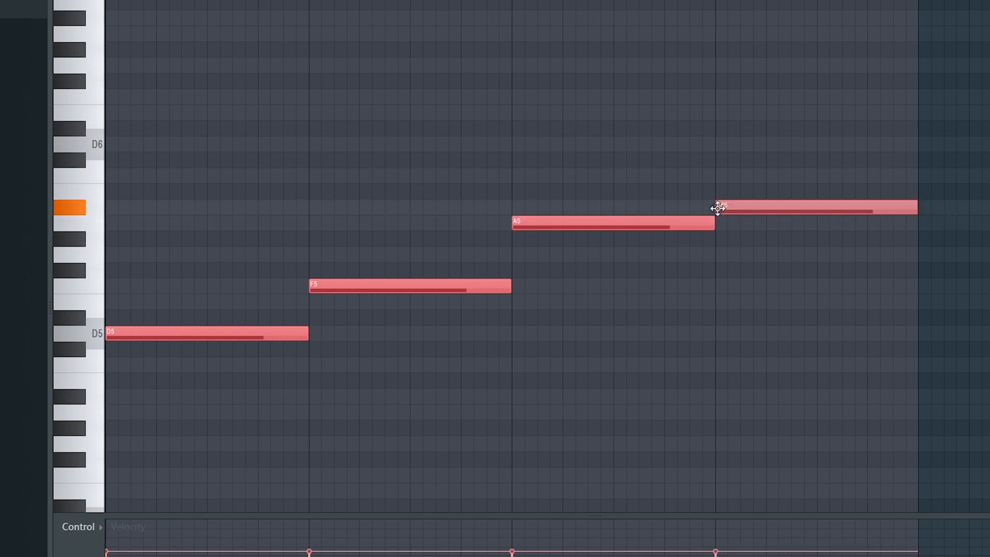
{"action": "key", "text": "space"}
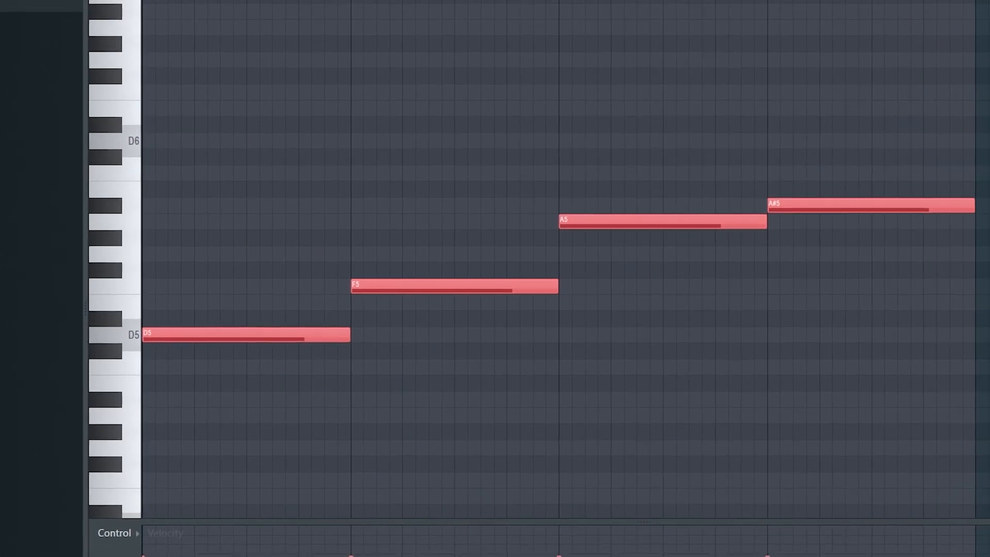
{"action": "key", "text": "space"}
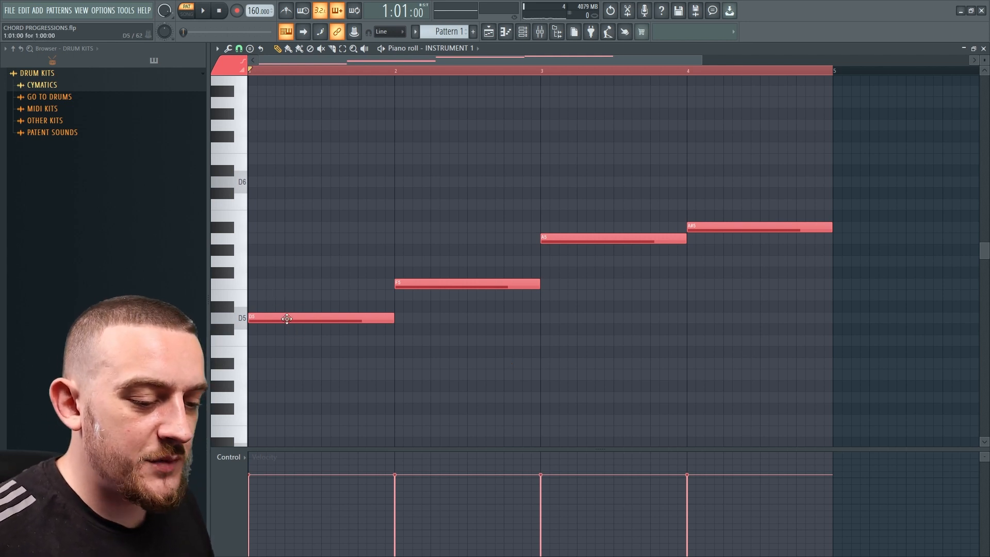
- Stack F5, A5 and C6 above the bar 1 root and A5, C6 and E6 above the bar 2 root
{"action": "left_click", "coordinate": [287, 285]}
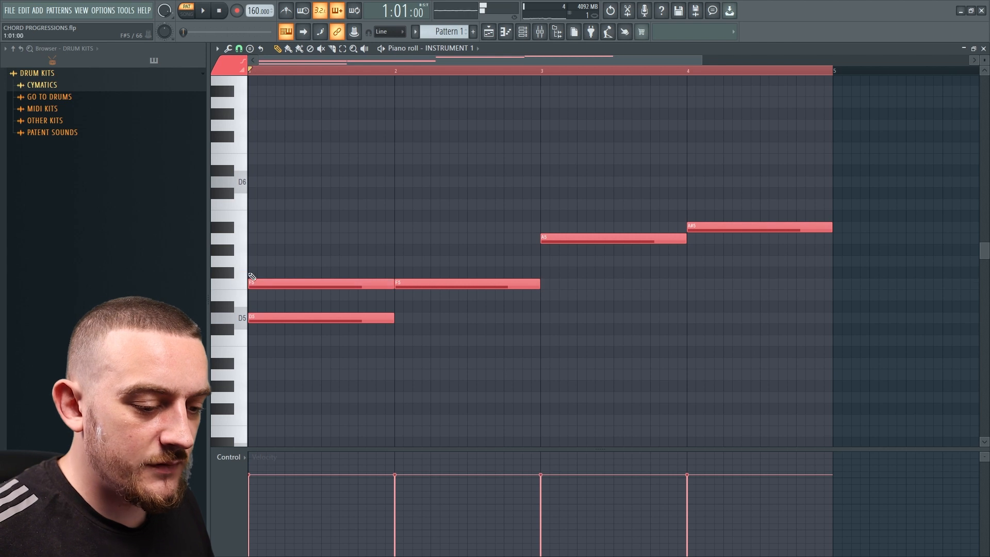
{"action": "left_click", "coordinate": [261, 238]}
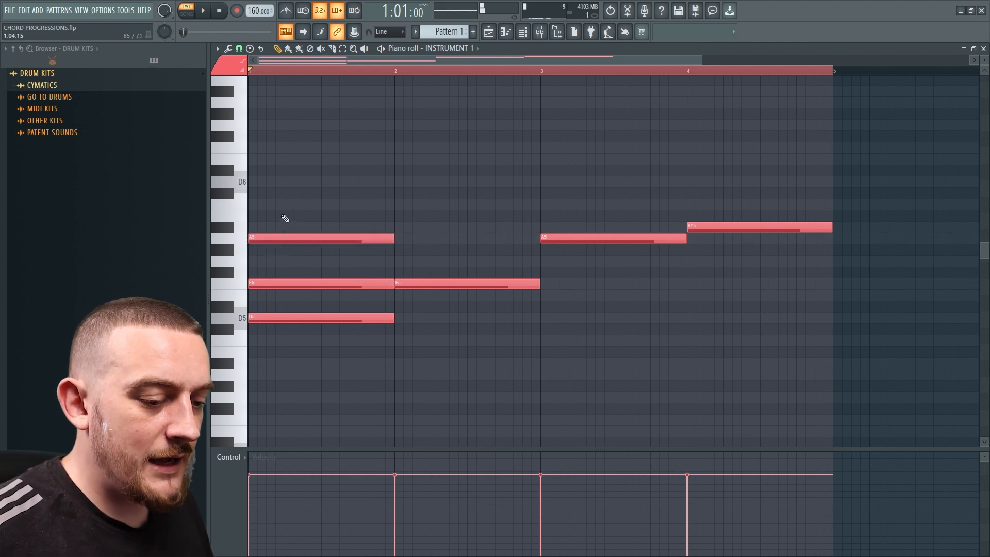
{"action": "left_click_drag", "start_coordinate": [285, 206], "coordinate": [203, 206]}
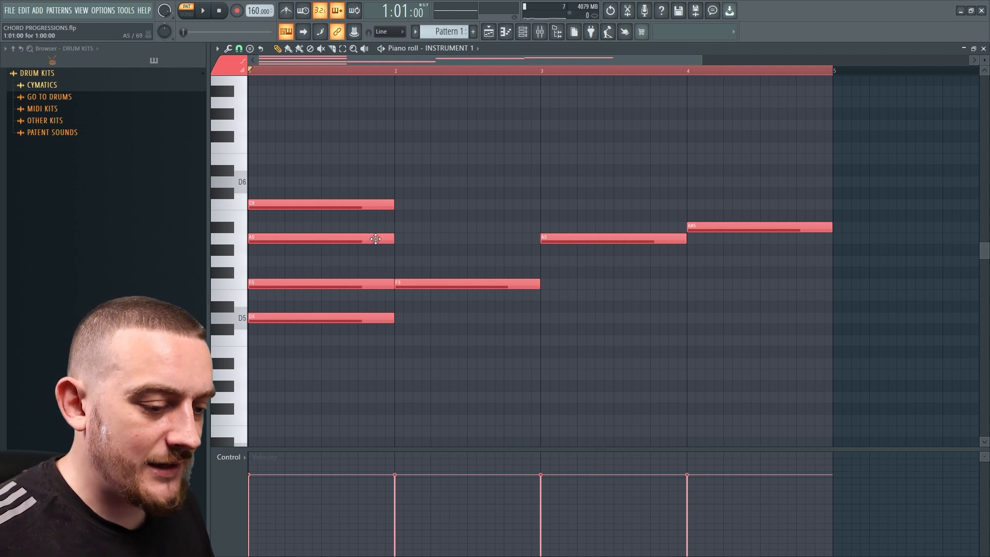
{"action": "left_click", "coordinate": [404, 238]}
{"action": "left_click", "coordinate": [404, 204]}
{"action": "left_click", "coordinate": [395, 159]}
- Stack C6, E6 and G6 above the bar 3 root and D6, F6 and A6 above the bar 4 root
{"action": "left_click", "coordinate": [544, 203]}
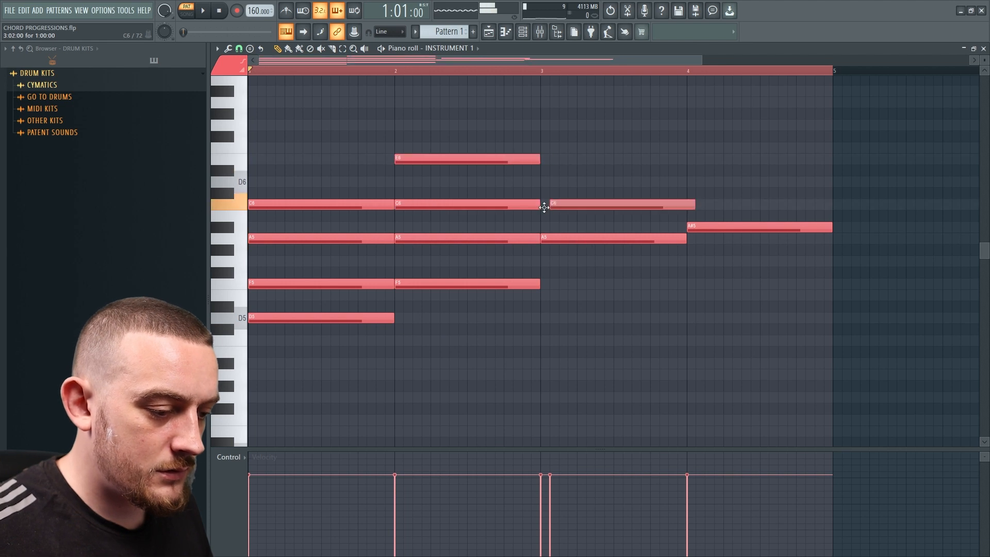
{"action": "left_click", "coordinate": [543, 159]}
{"action": "left_click", "coordinate": [543, 125]}
{"action": "left_click", "coordinate": [689, 182]}
{"action": "left_click", "coordinate": [690, 148]}
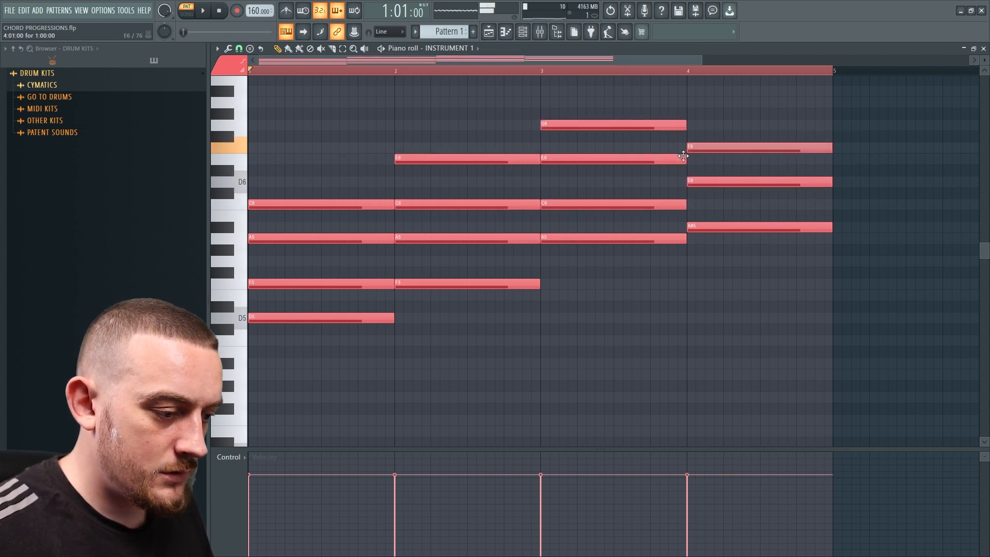
{"action": "left_click", "coordinate": [690, 102]}
{"action": "scroll", "coordinate": [566, 353], "scroll_direction": "up", "scroll_amount": 2}
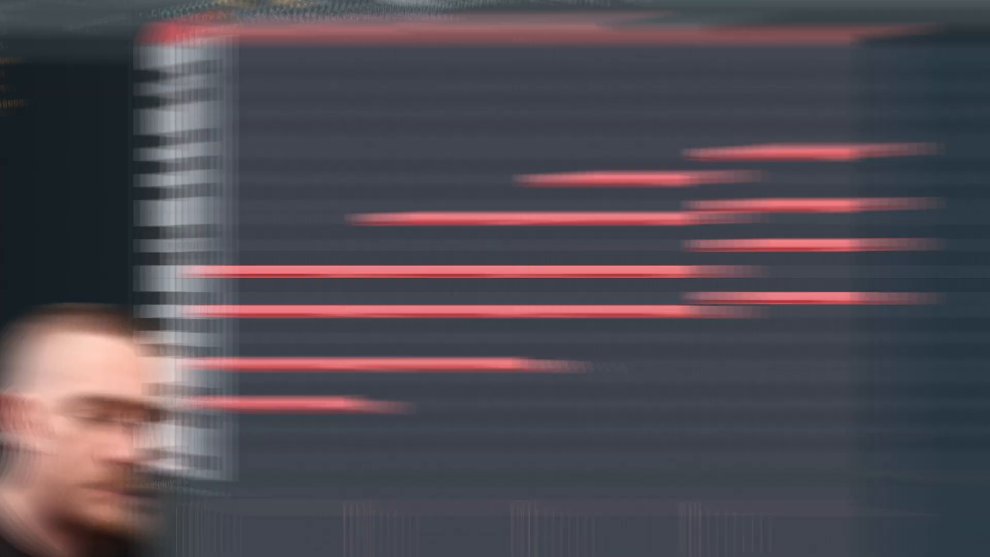
- Play the progression, shorten the first chord to three beats, extend the second chord back to meet it, and play the new rhythm
{"action": "key", "text": "space"}
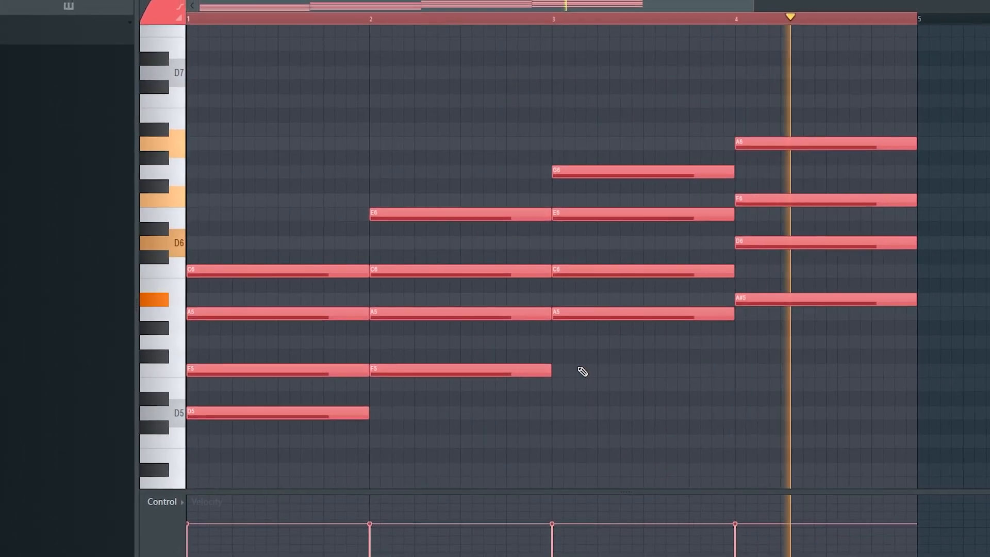
{"action": "key", "text": "space"}
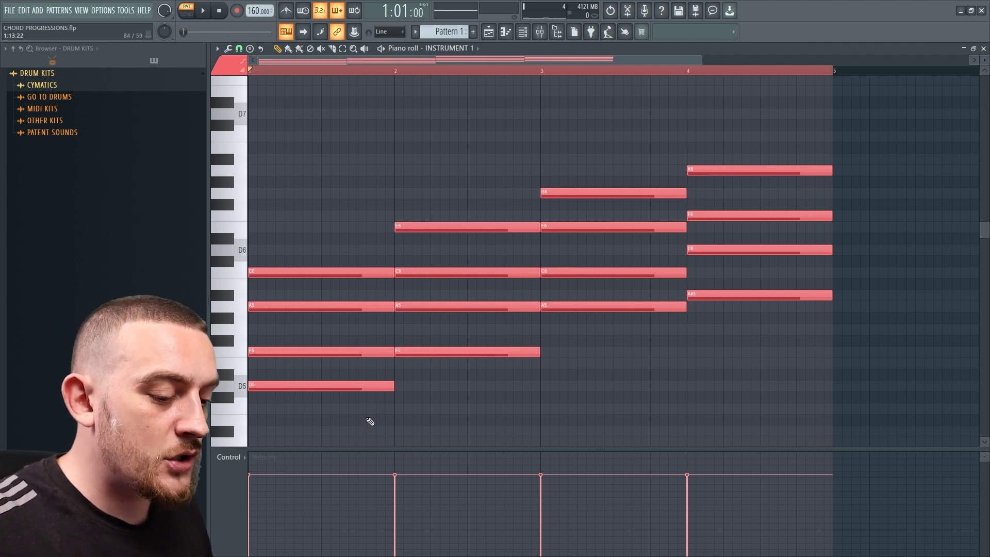
{"action": "left_click_drag", "start_coordinate": [383, 418], "coordinate": [309, 256]}
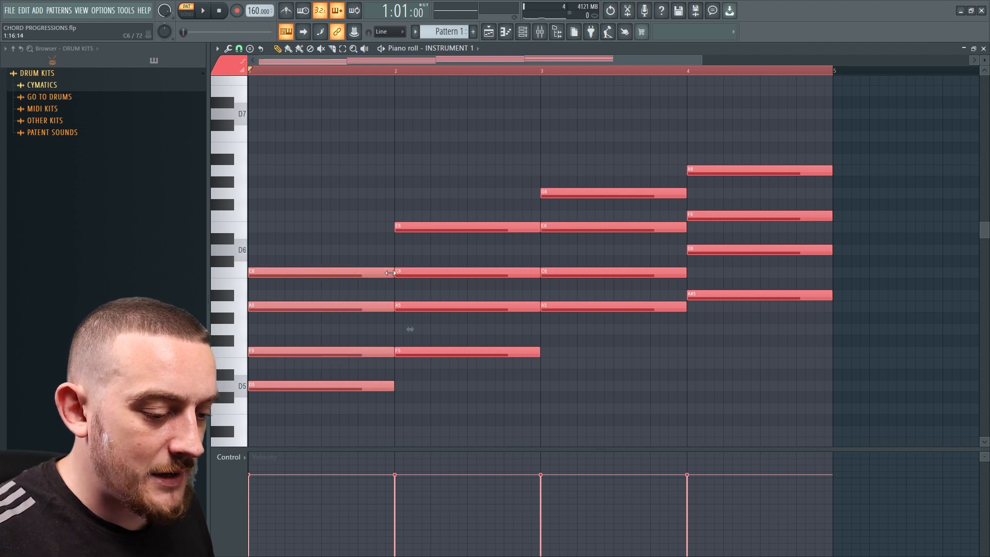
{"action": "left_click_drag", "start_coordinate": [391, 272], "coordinate": [352, 281]}
{"action": "left_click_drag", "start_coordinate": [439, 392], "coordinate": [422, 190]}
{"action": "left_click_drag", "start_coordinate": [393, 228], "coordinate": [359, 230]}
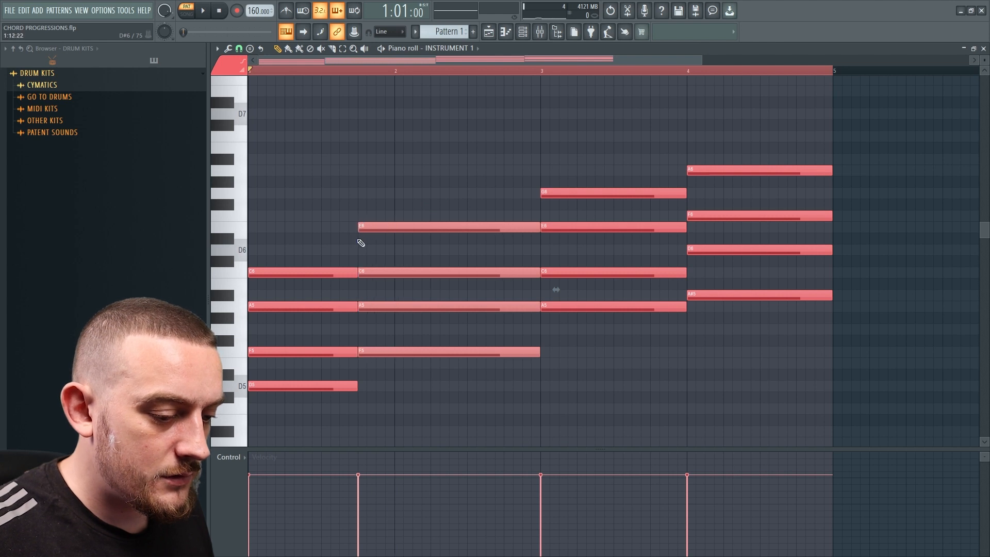
{"action": "key", "text": "space"}
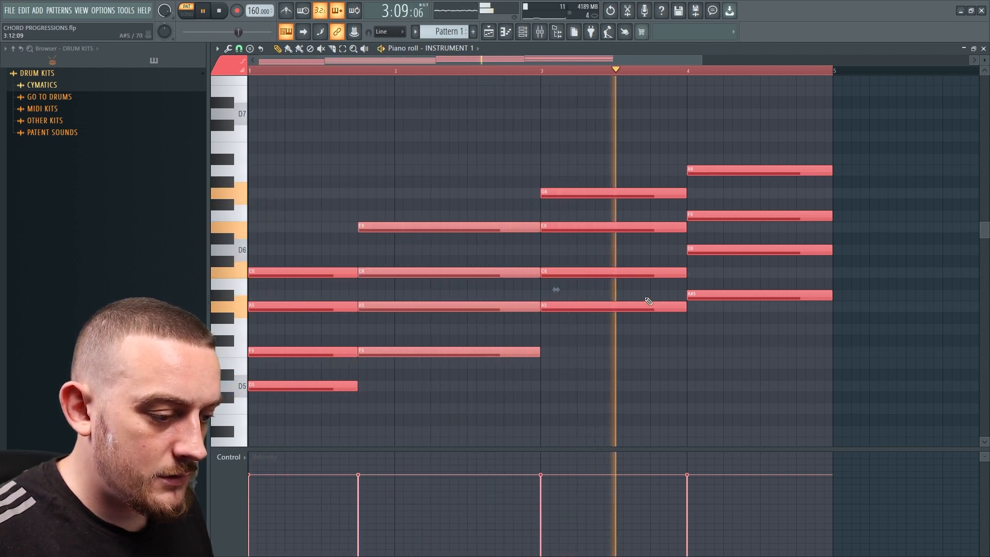
{"action": "key", "text": "space"}
- Start the fourth chord one beat into bar 4, extend the third chord to meet it, and play back the progression
{"action": "left_click", "coordinate": [726, 380]}
{"action": "left_click_drag", "start_coordinate": [740, 380], "coordinate": [751, 138]}
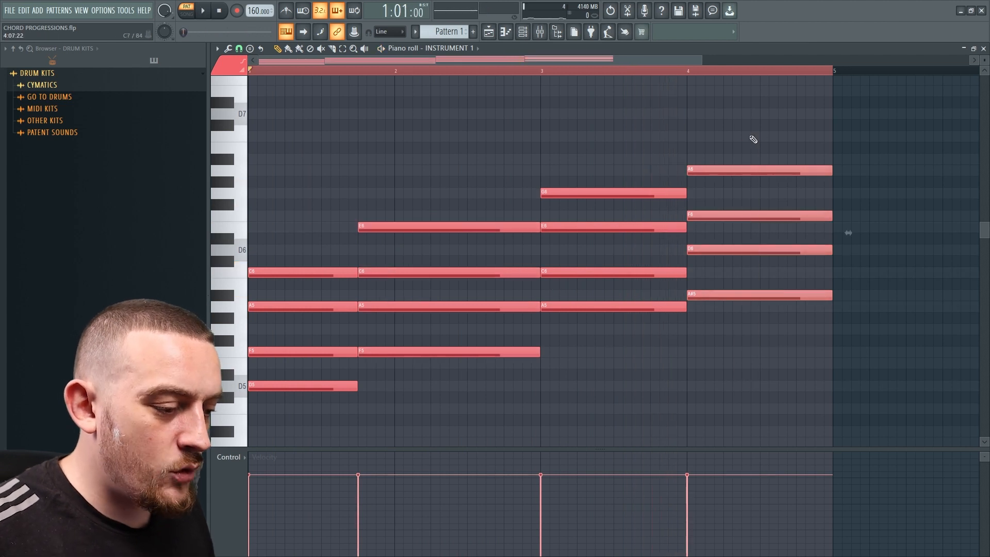
{"action": "left_click_drag", "start_coordinate": [689, 167], "coordinate": [725, 174]}
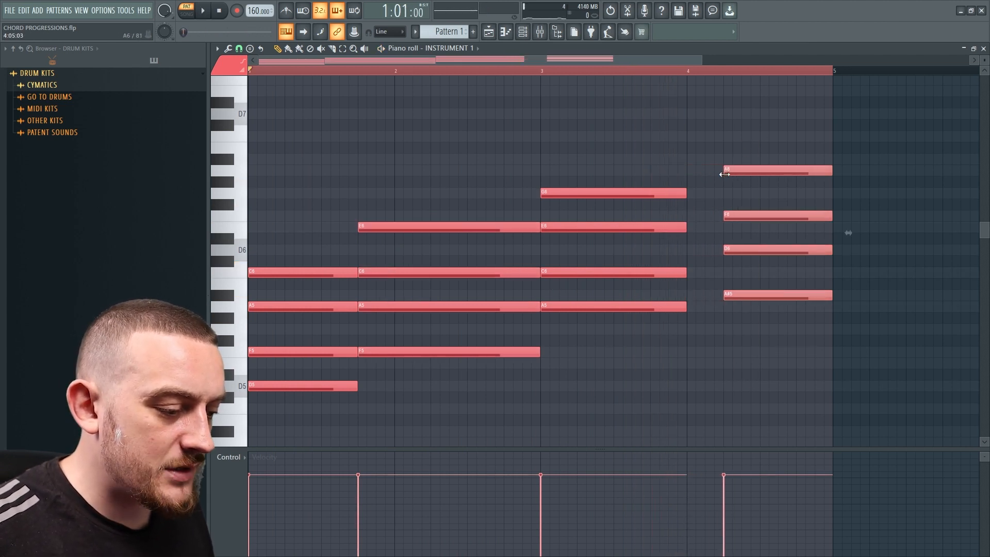
{"action": "left_click_drag", "start_coordinate": [622, 382], "coordinate": [652, 155]}
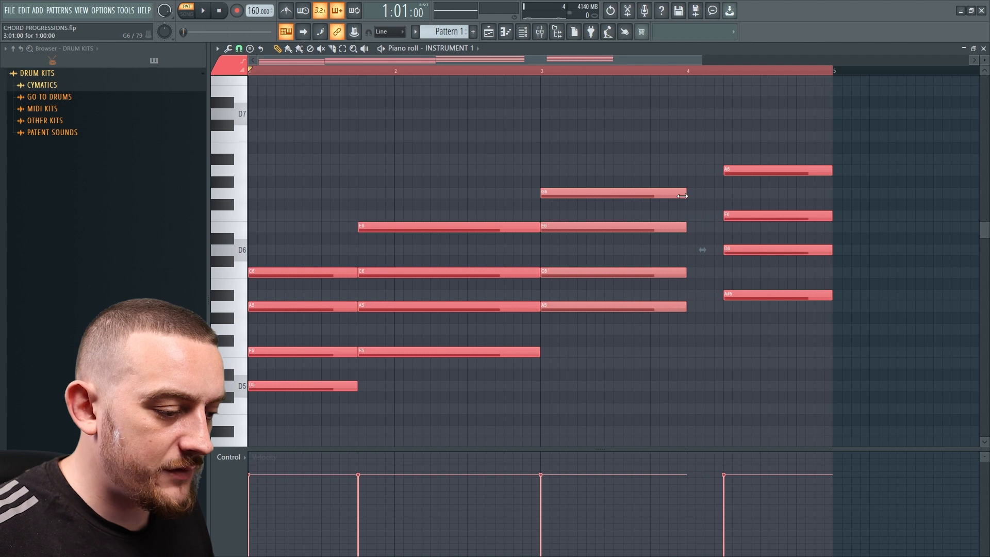
{"action": "left_click_drag", "start_coordinate": [685, 195], "coordinate": [725, 195]}
{"action": "left_click", "coordinate": [458, 425]}
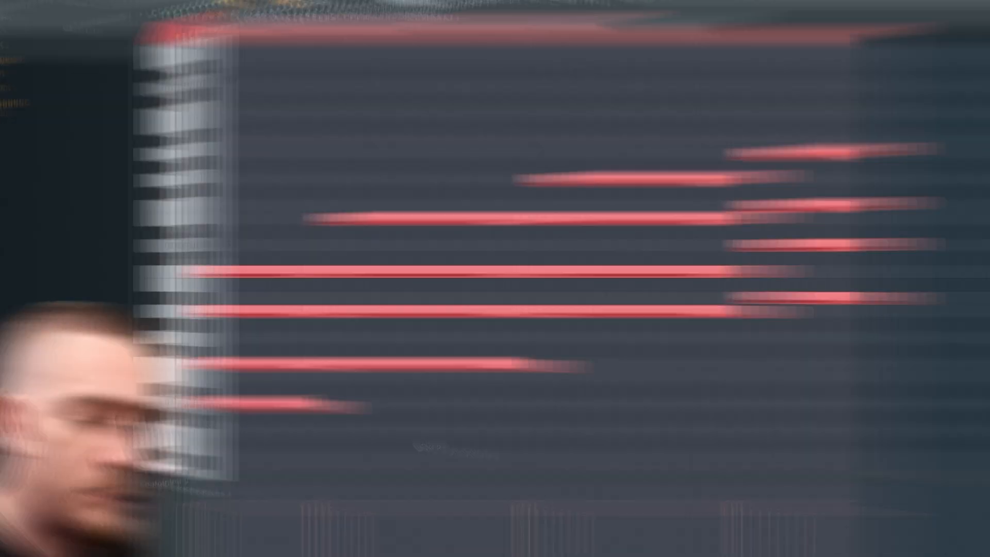
{"action": "key", "text": "space"}
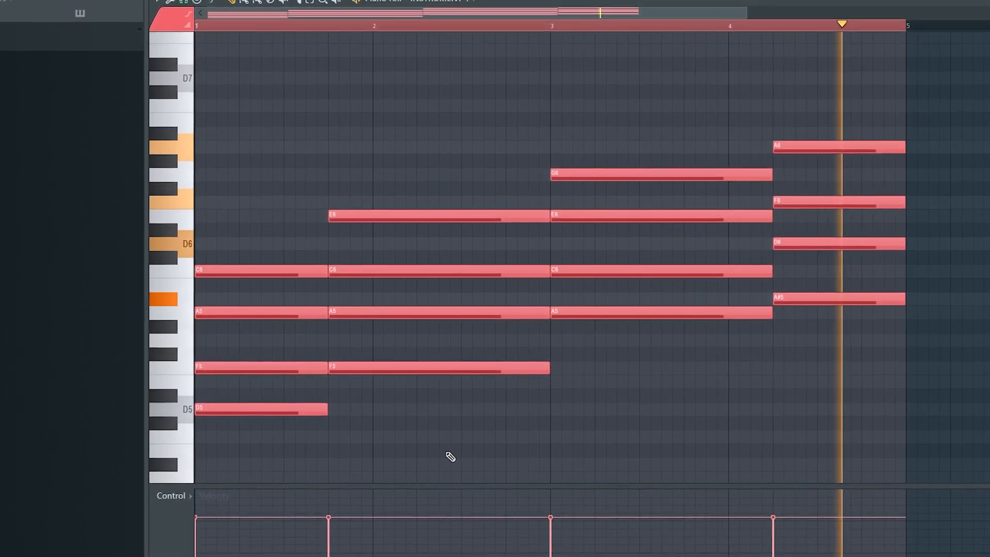
{"action": "key", "text": "space"}
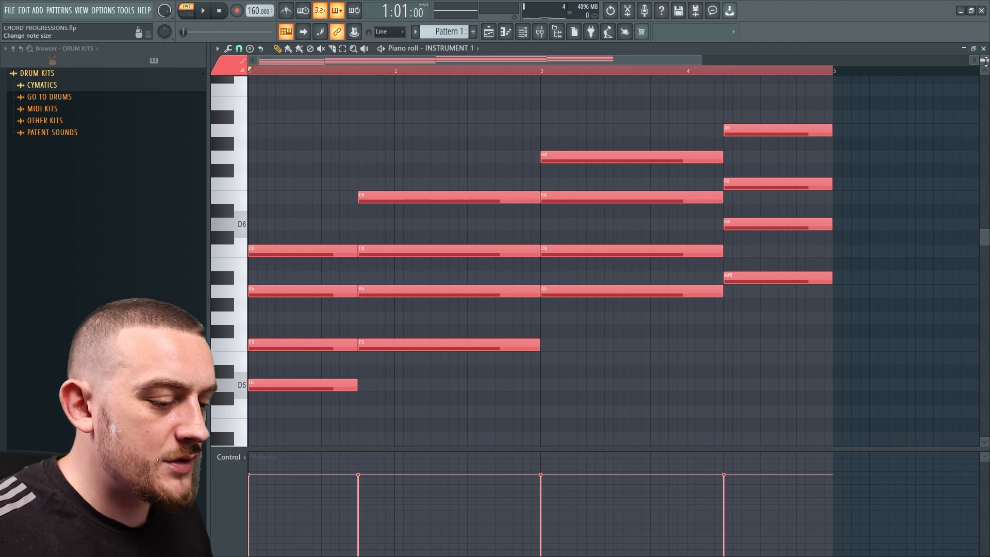
- Duplicate the root note of each chord one octave lower, from D4 upward, and play the result
{"action": "scroll", "coordinate": [298, 334], "scroll_direction": "down", "scroll_amount": 3}
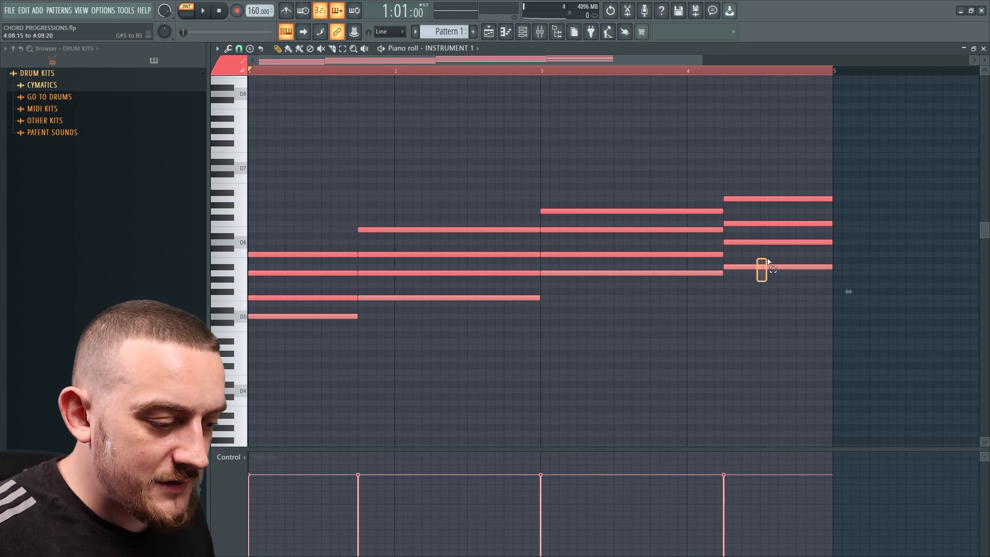
{"action": "left_click_drag", "start_coordinate": [302, 318], "coordinate": [282, 388]}
{"action": "key", "text": "space"}
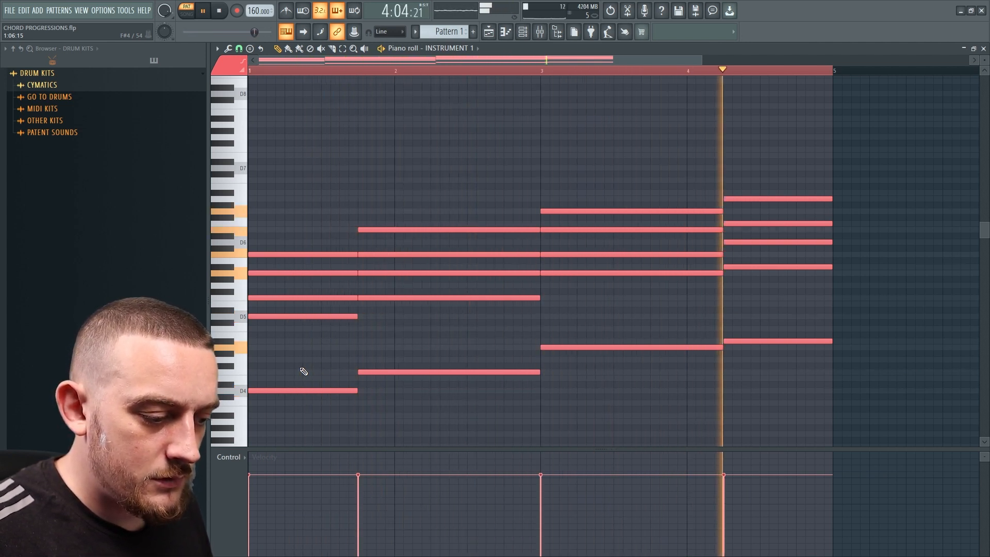
{"action": "key", "text": "space"}
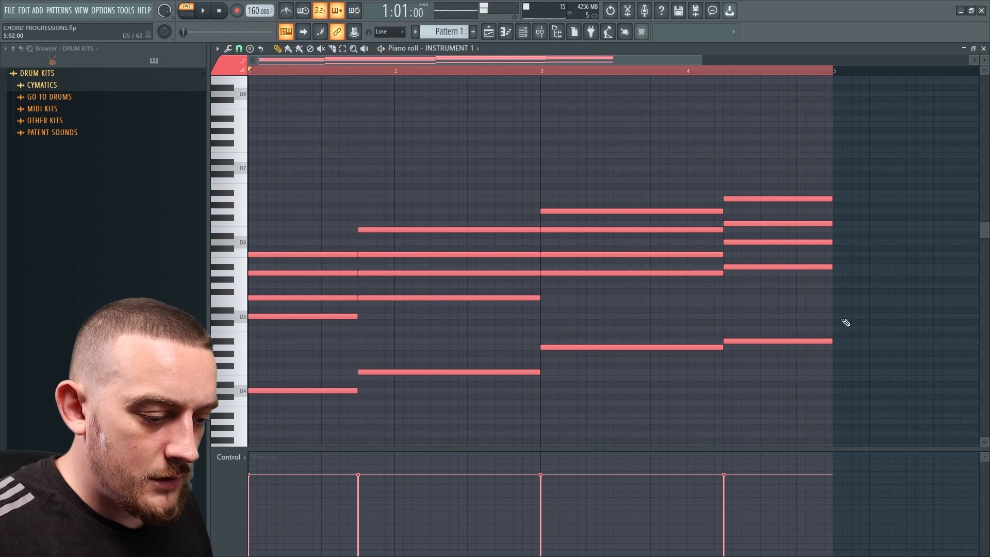
- Lower the four duplicated bass notes by another octave, starting at D3, and play the progression
{"action": "scroll", "coordinate": [871, 258], "scroll_direction": "down", "scroll_amount": 3}
{"action": "left_click_drag", "start_coordinate": [885, 237], "coordinate": [285, 369]}
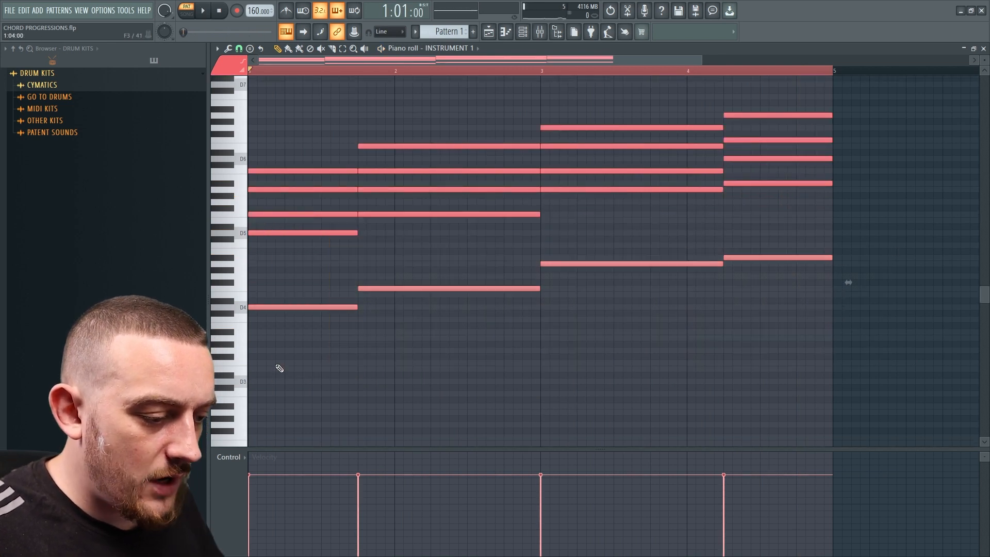
{"action": "key", "text": "ctrl+Down"}
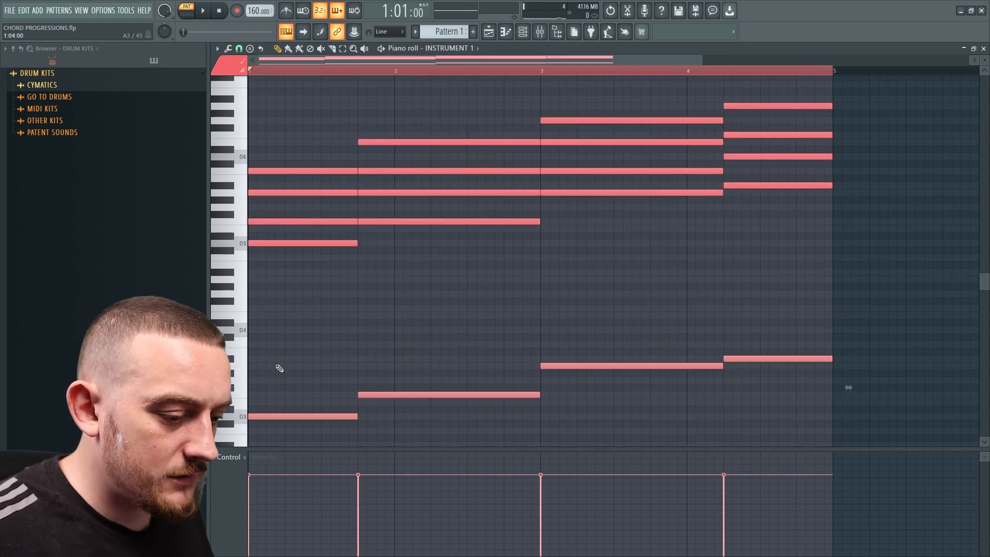
{"action": "key", "text": "space"}
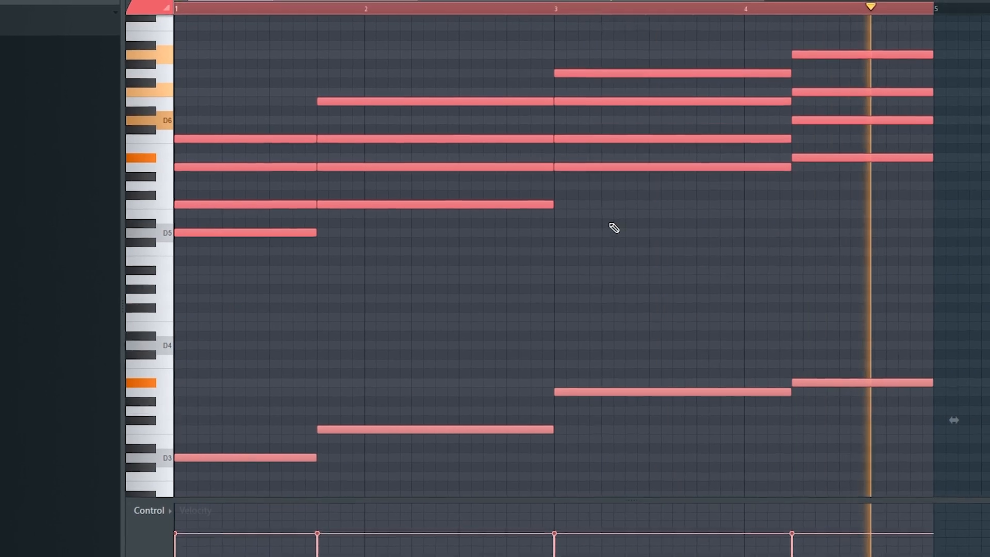
{"action": "key", "text": "space"}
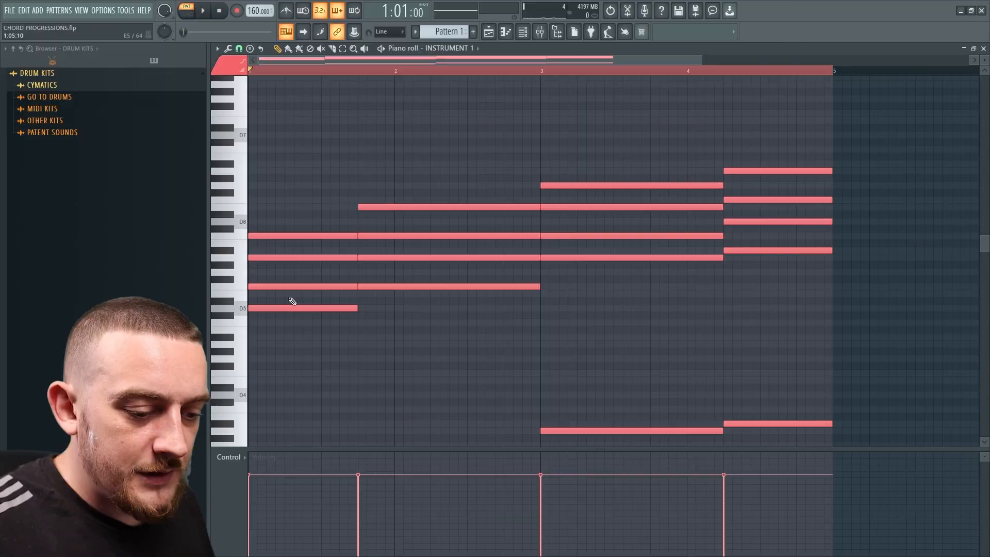
- Raise the third of each chord (F5, A5, C6 and D6) by one octave and play back the open voicings
{"action": "left_click_drag", "start_coordinate": [408, 271], "coordinate": [432, 250]}
{"action": "left_click_drag", "start_coordinate": [596, 245], "coordinate": [612, 235]}
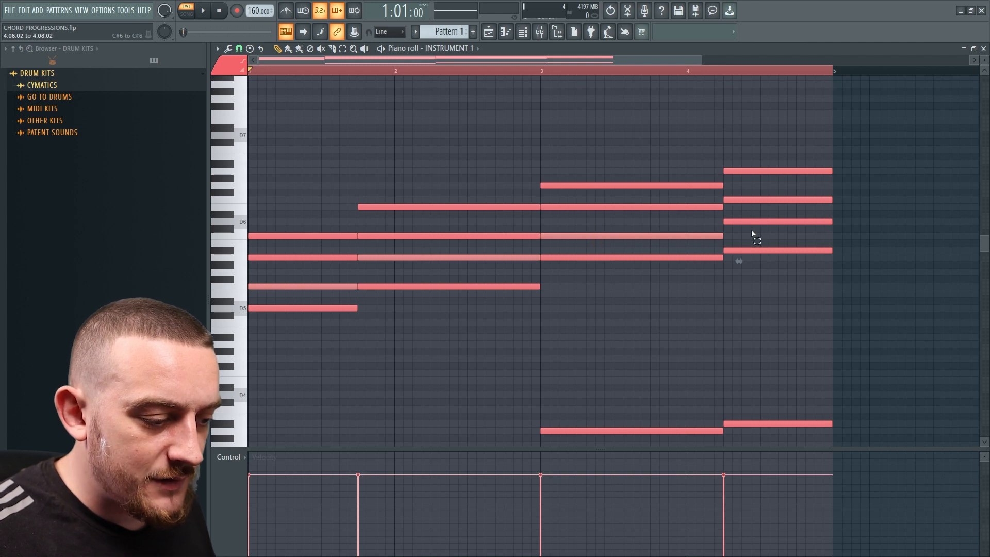
{"action": "left_click_drag", "start_coordinate": [752, 230], "coordinate": [768, 219]}
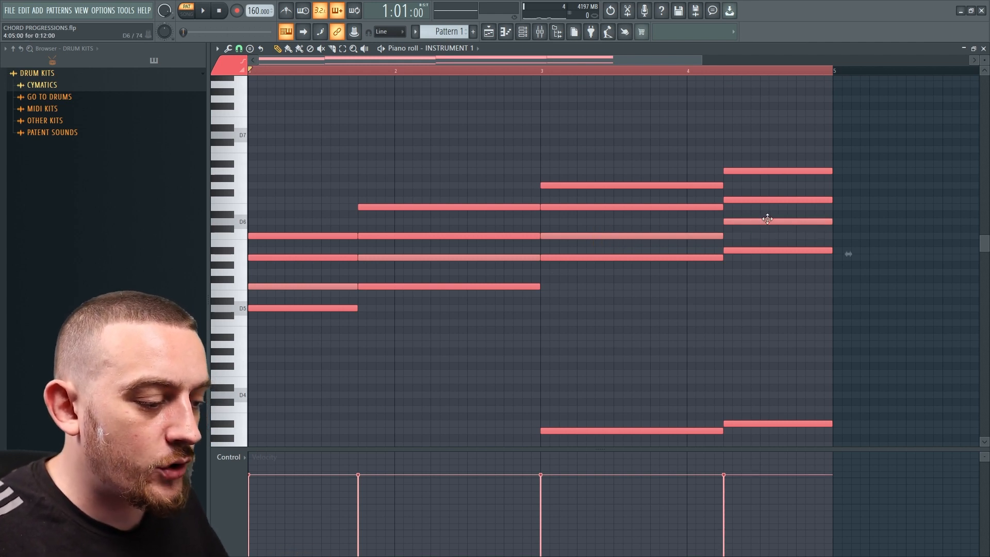
{"action": "key", "text": "ctrl+Up"}
{"action": "key", "text": "space"}
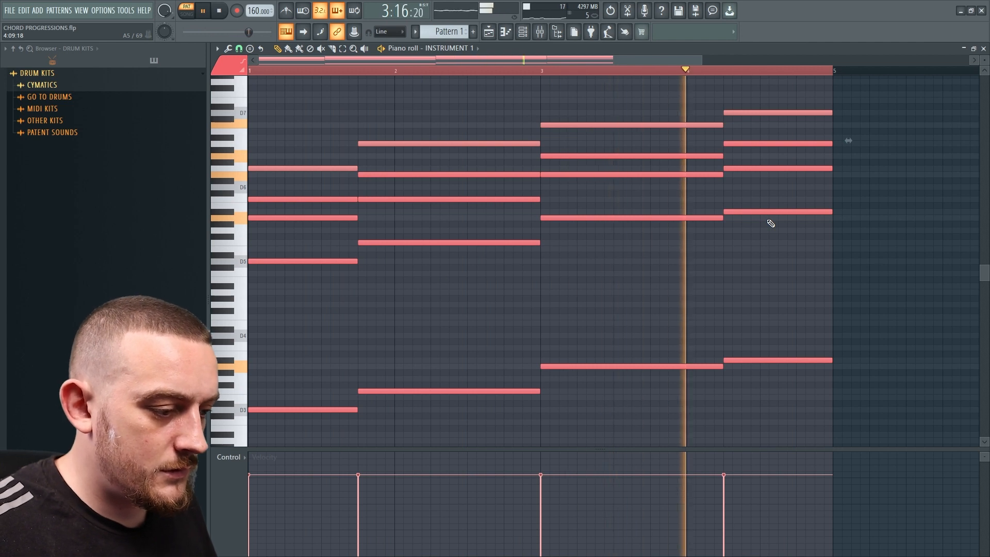
{"action": "key", "text": "space"}
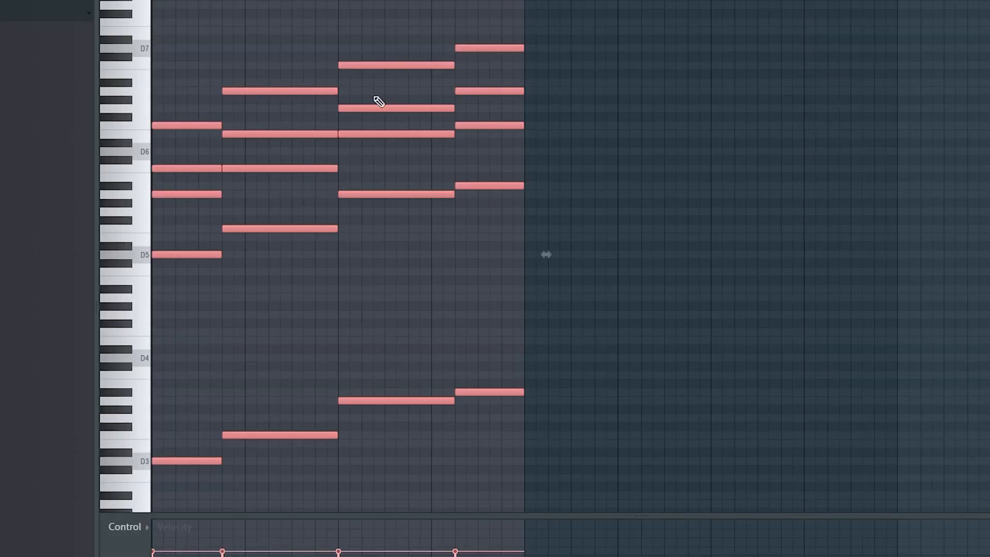
- Duplicate the progression into bars 5 to 8, return the raised thirds in bars 1 to 4 to their original octave, and play it
{"action": "key", "text": "ctrl+b"}
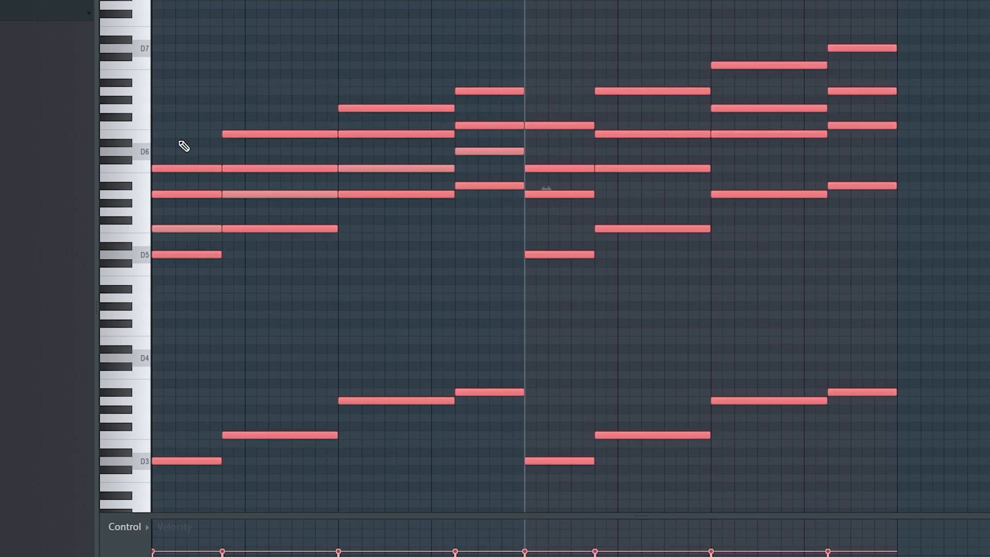
{"action": "key", "text": "space"}
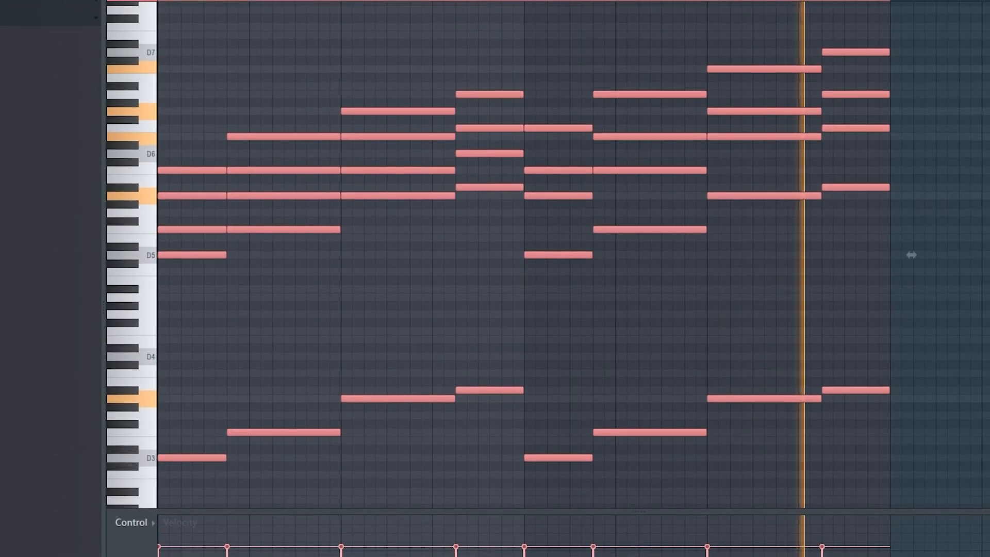
{"action": "key", "text": "space"}
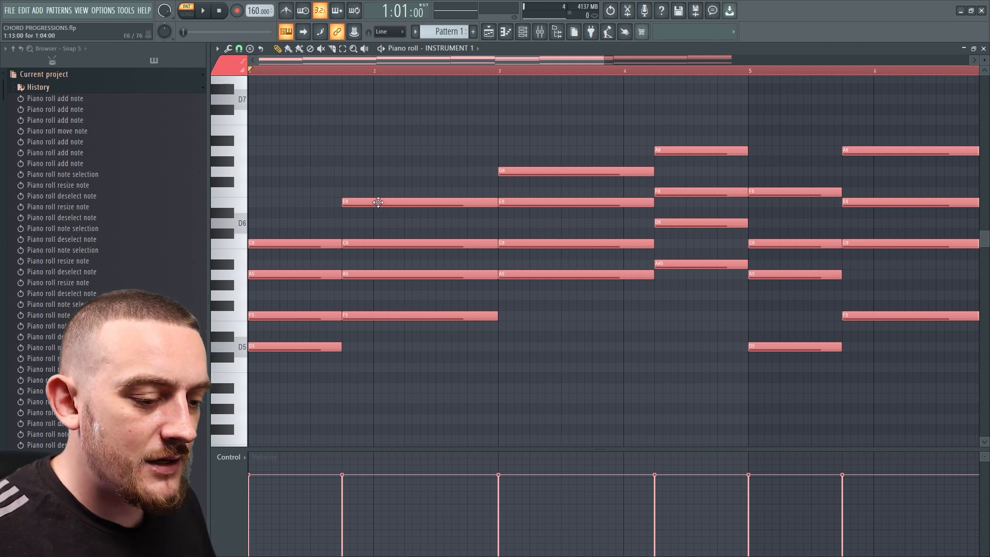
- Add F6 directly above E6 in the second chord for the chord's full length and play it back
{"action": "left_click", "coordinate": [354, 193]}
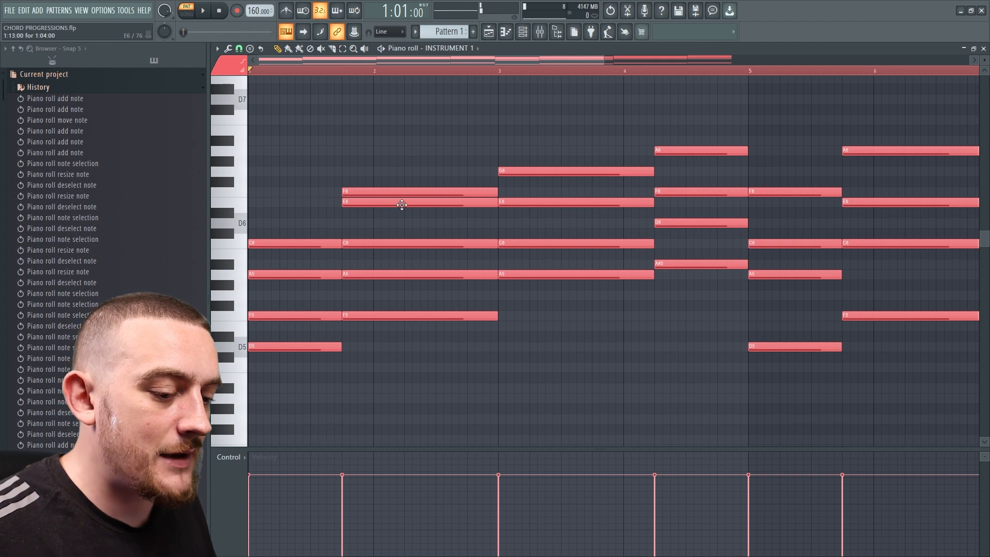
{"action": "key", "text": "space"}
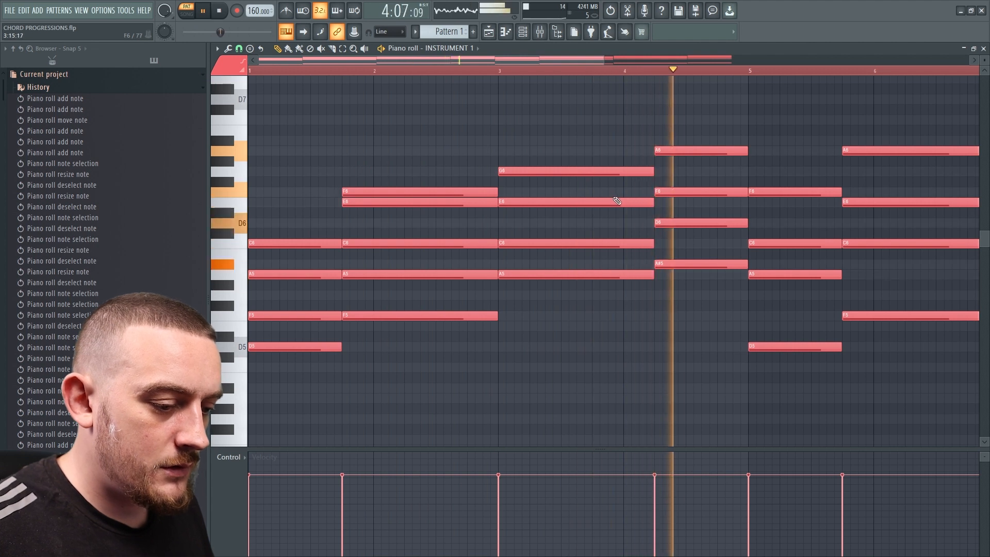
{"action": "key", "text": "space"}
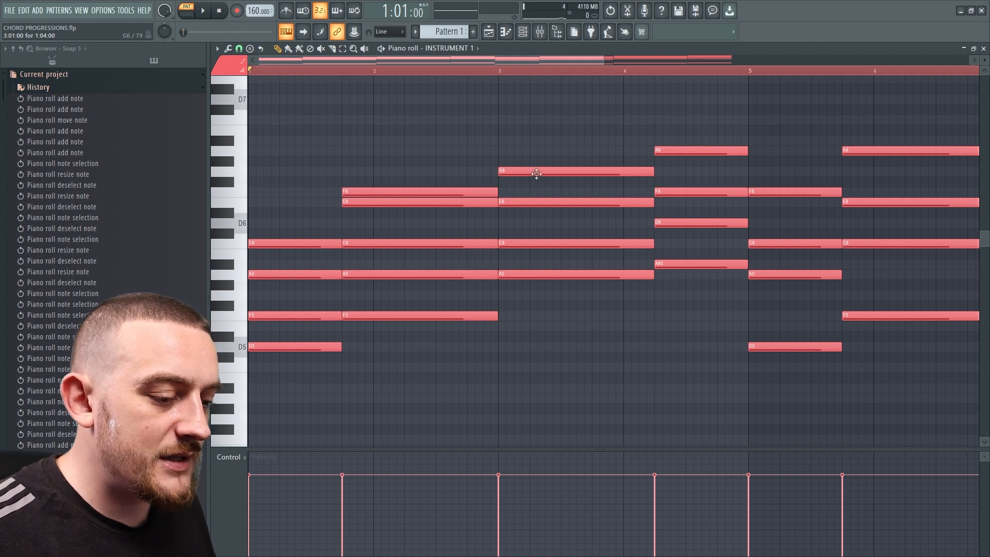
- Add A6 to the third chord and A#6 to the fourth, matching their lengths, and repeat the added notes in bars 5 to 8
{"action": "left_click", "coordinate": [515, 151]}
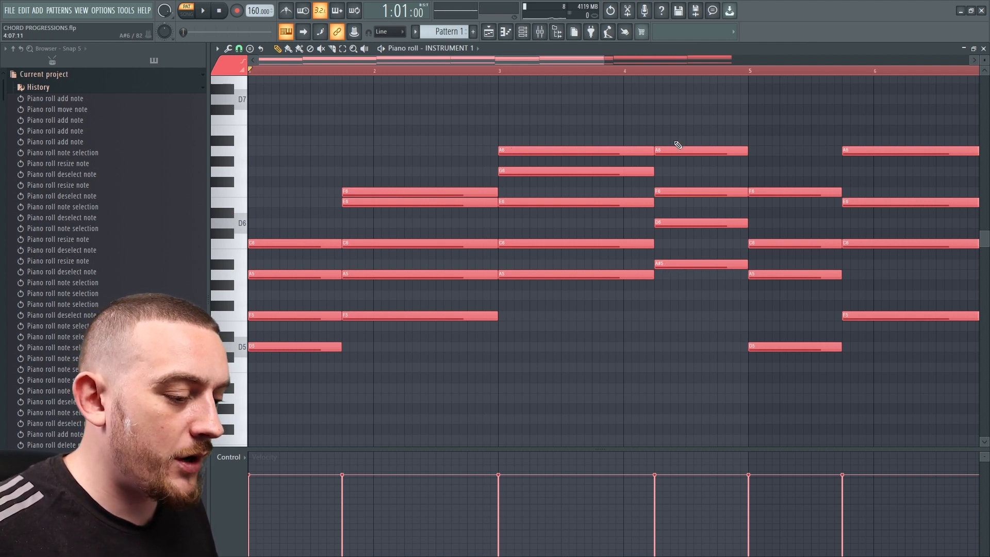
{"action": "left_click_drag", "start_coordinate": [666, 142], "coordinate": [655, 142]}
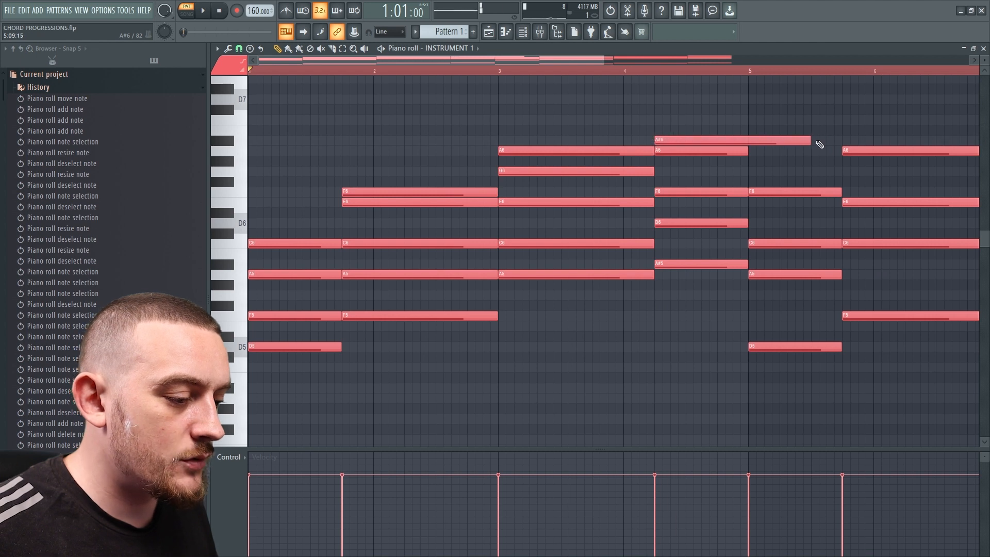
{"action": "left_click_drag", "start_coordinate": [809, 141], "coordinate": [748, 140]}
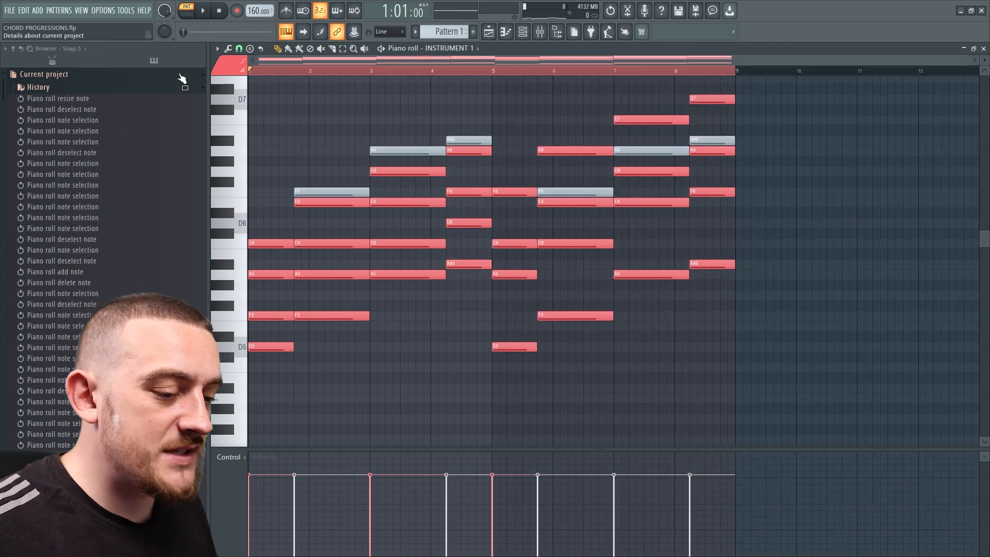
- Compare the eight-bar progression by playing it with the added F6, A6 and A#6 notes muted and again with them unmuted
{"action": "key", "text": "space"}
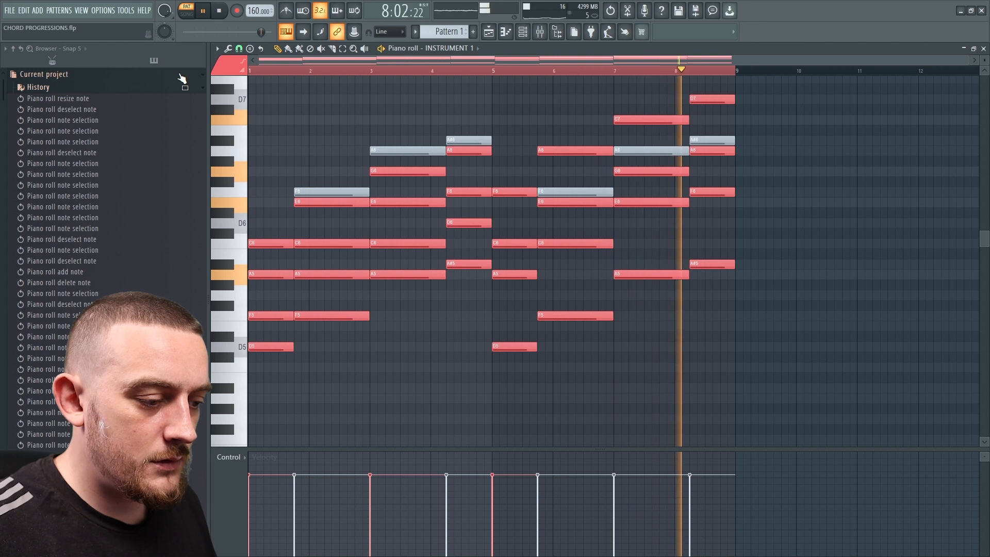
{"action": "key", "text": "space"}
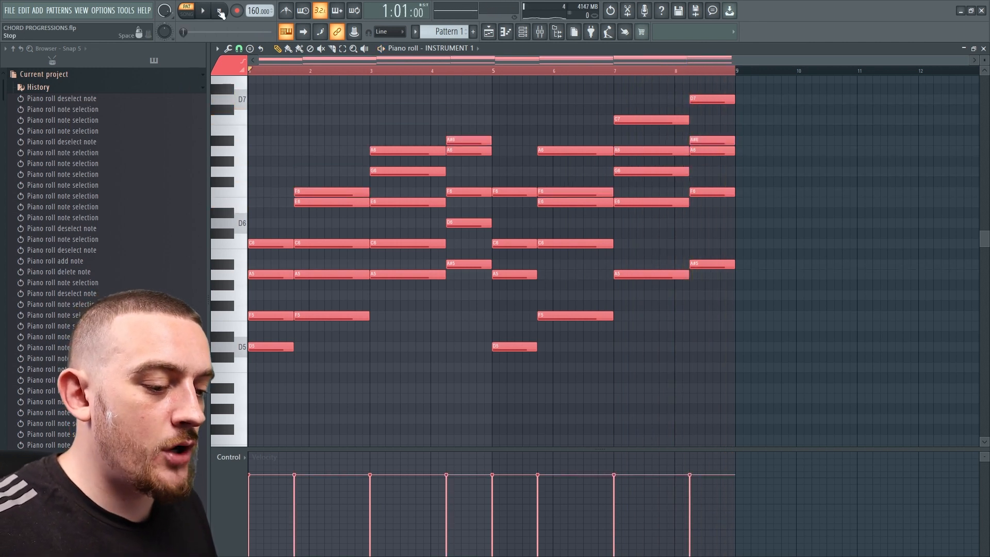
{"action": "key", "text": "space"}
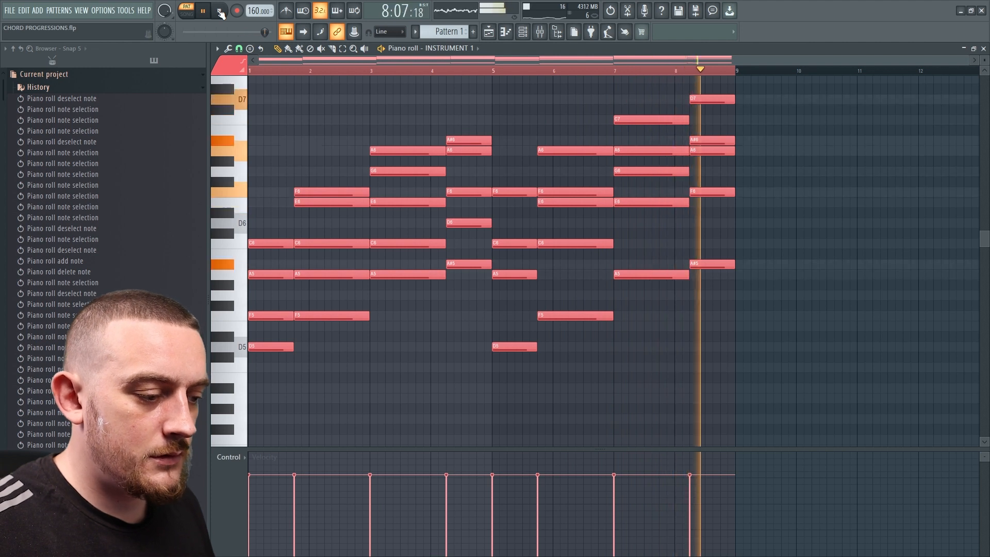
{"action": "left_click", "coordinate": [220, 11]}
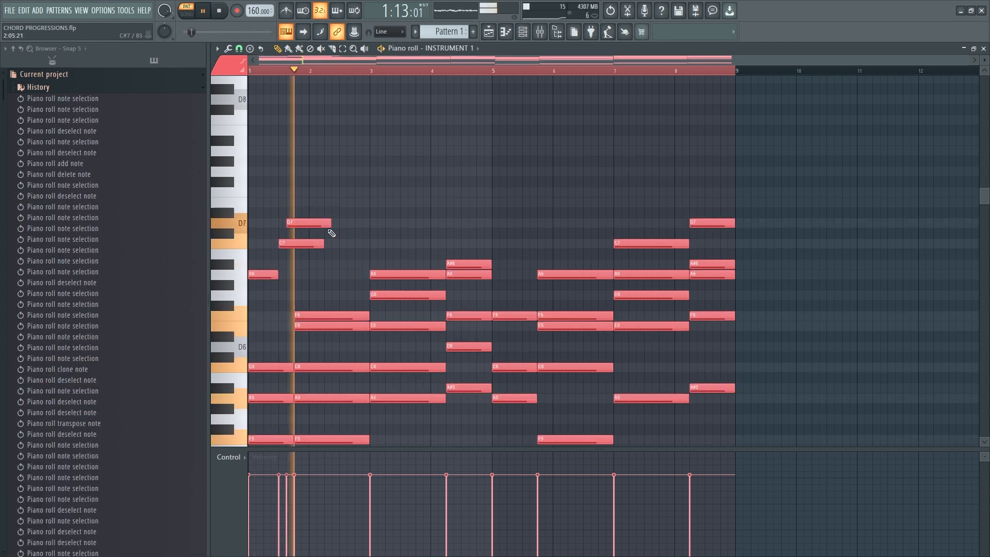
- Add short descending notes C7, A#6 and G6 at the end of the second chord and play them back
{"action": "left_click", "coordinate": [343, 245]}
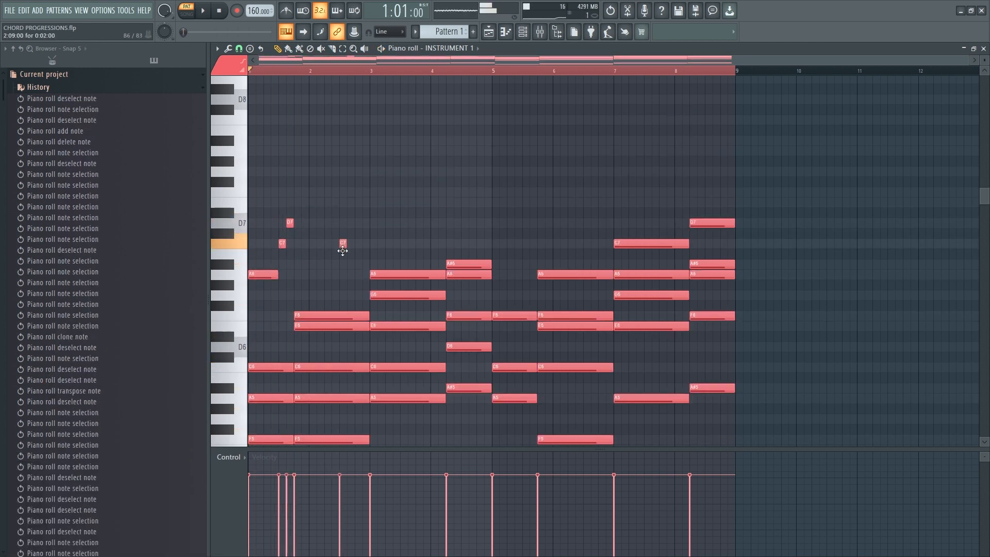
{"action": "left_click", "coordinate": [352, 264]}
{"action": "left_click", "coordinate": [359, 275]}
{"action": "key", "text": "space"}
{"action": "left_click_drag", "start_coordinate": [360, 275], "coordinate": [360, 295]}
{"action": "key", "text": "space"}
- Add short A#6 and A6 notes at the end of the third chord and G6 at the end of the fourth, checking by playback
{"action": "left_click", "coordinate": [419, 264]}
{"action": "key", "text": "space"}
{"action": "key", "text": "space"}
{"action": "left_click", "coordinate": [424, 254]}
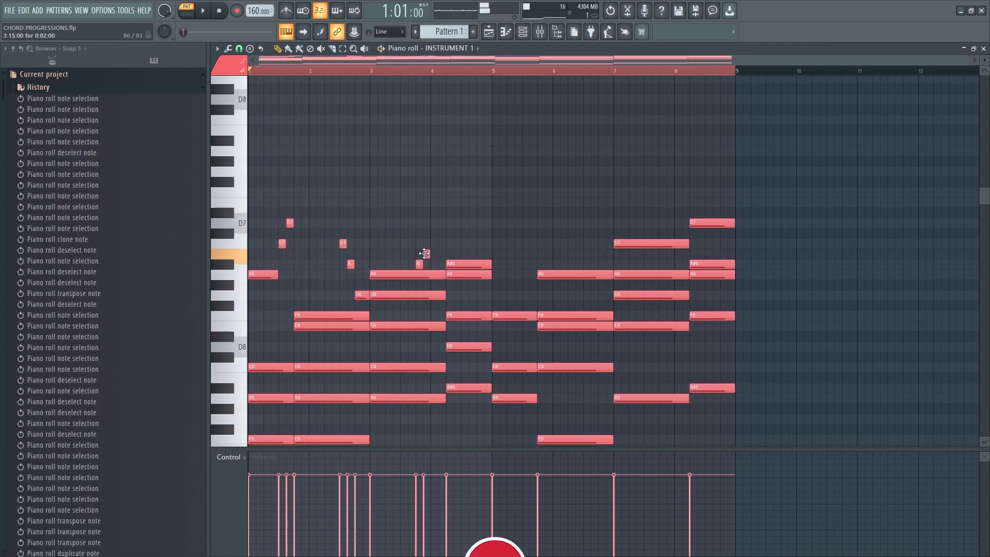
{"action": "key", "text": "space"}
{"action": "left_click_drag", "start_coordinate": [424, 254], "coordinate": [480, 295]}
{"action": "key", "text": "space"}
{"action": "key", "text": "space"}
{"action": "key", "text": "space"}
{"action": "left_click", "coordinate": [431, 71]}
{"action": "key", "text": "space"}
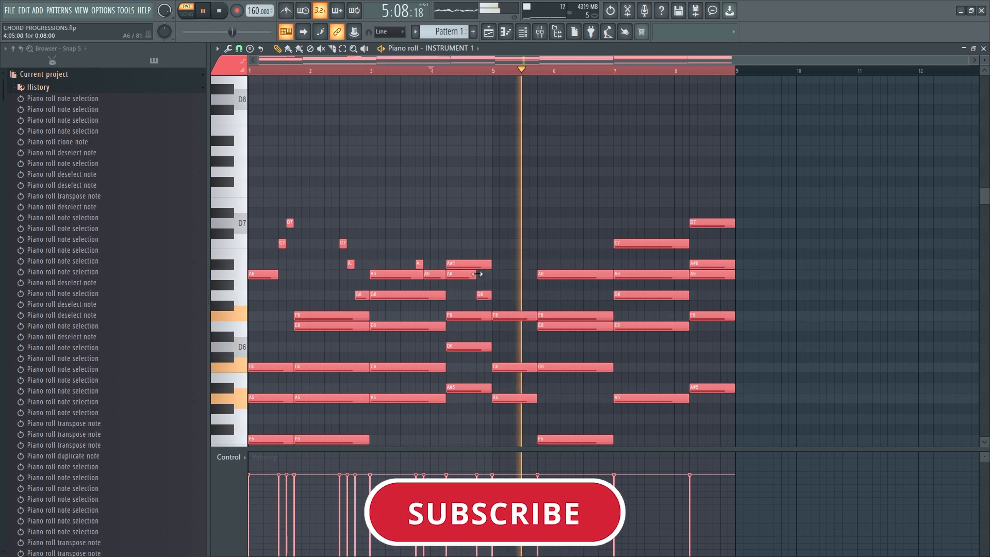
{"action": "key", "text": "space"}
- Repeat the C7 and D7 run at the end of the fifth chord and add A#6, F7, E7 and a lengthened D7 over the sixth
{"action": "left_click_drag", "start_coordinate": [271, 207], "coordinate": [526, 244]}
{"action": "key", "text": "space"}
{"action": "left_click", "coordinate": [579, 265]}
{"action": "left_click", "coordinate": [587, 192]}
{"action": "left_click", "coordinate": [595, 202]}
{"action": "left_click", "coordinate": [602, 223]}
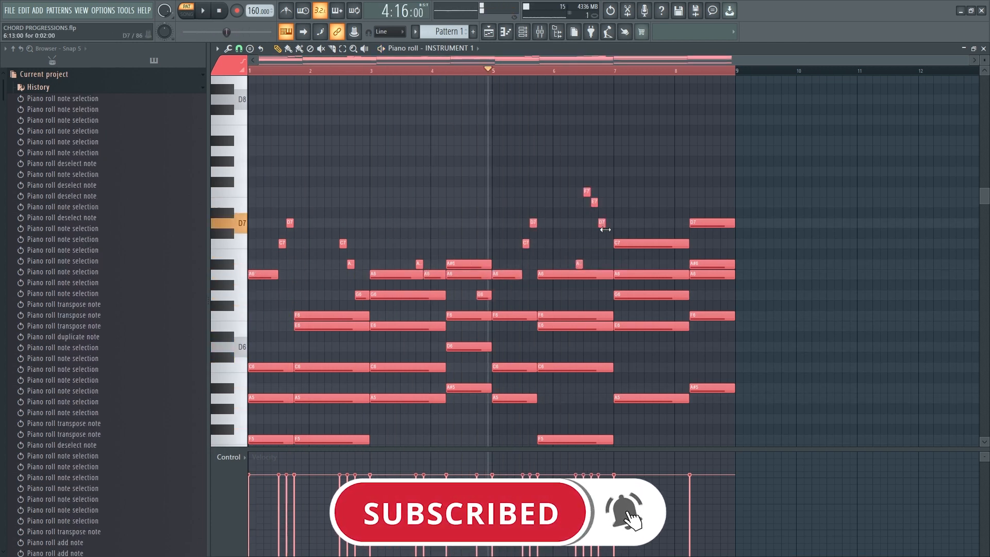
{"action": "left_click_drag", "start_coordinate": [605, 227], "coordinate": [613, 227]}
- Add a short E7 followed by a D7 at the end of the seventh chord and play it back
{"action": "left_click", "coordinate": [660, 194]}
{"action": "left_click", "coordinate": [671, 223]}
{"action": "key", "text": "space"}
- Add closing notes C7, A#6 and G6 at the end of the eighth chord, with the chord's own A#6 and A6 shortened
{"action": "left_click", "coordinate": [707, 244]}
{"action": "left_click_drag", "start_coordinate": [674, 223], "coordinate": [720, 275]}
{"action": "left_click", "coordinate": [716, 264]}
{"action": "key", "text": "space"}
{"action": "key", "text": "space"}
{"action": "left_click", "coordinate": [724, 295]}
{"action": "key", "text": "space"}
{"action": "key", "text": "space"}
- Play the eight-bar progression from the start to hear the added melody notes
{"action": "left_click", "coordinate": [249, 71]}
{"action": "key", "text": "space"}
{"action": "key", "text": "space"}
{"action": "scroll", "coordinate": [266, 90], "scroll_direction": "down", "scroll_amount": 3}
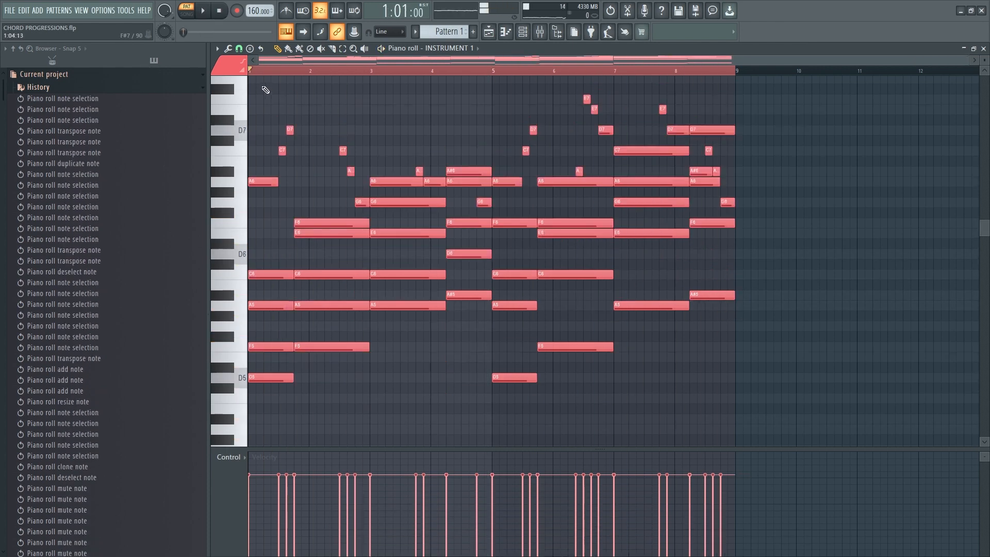
{"action": "key", "text": "space"}
{"action": "key", "text": "space"}
- Randomize the levels of the progression's notes with the piano roll randomizer and apply the result
{"action": "scroll", "coordinate": [459, 258], "scroll_direction": "down", "scroll_amount": 3}
{"action": "key", "text": "alt+r"}
{"action": "left_click_drag", "start_coordinate": [459, 327], "coordinate": [460, 335]}
{"action": "left_click", "coordinate": [551, 380]}
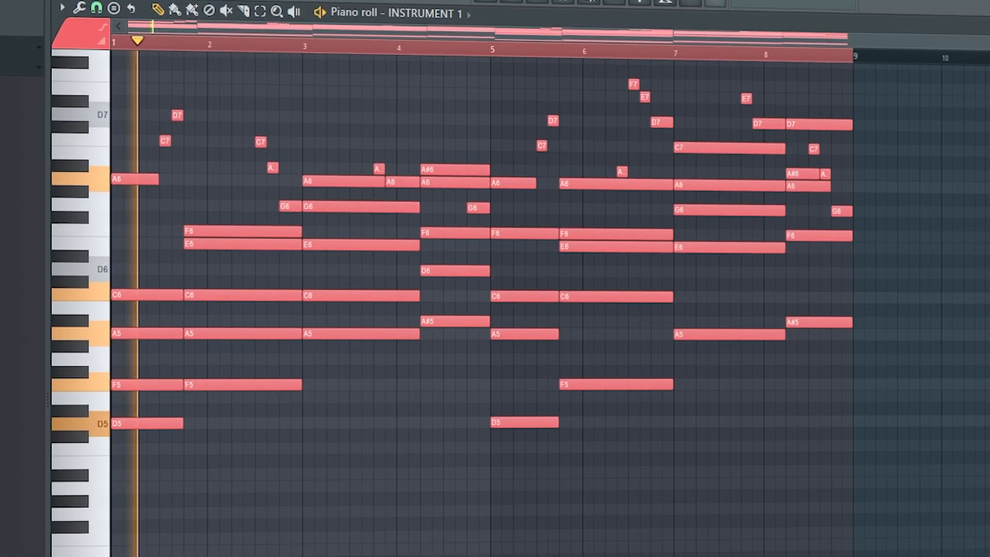